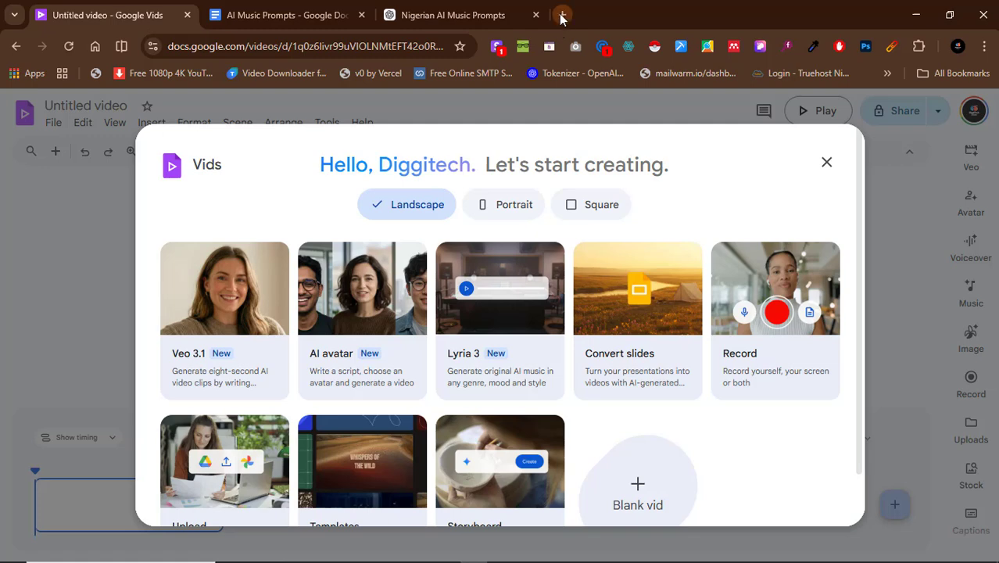
Search the web for "Google vids" in a new browser tab.
click(562, 15)
text(vides)
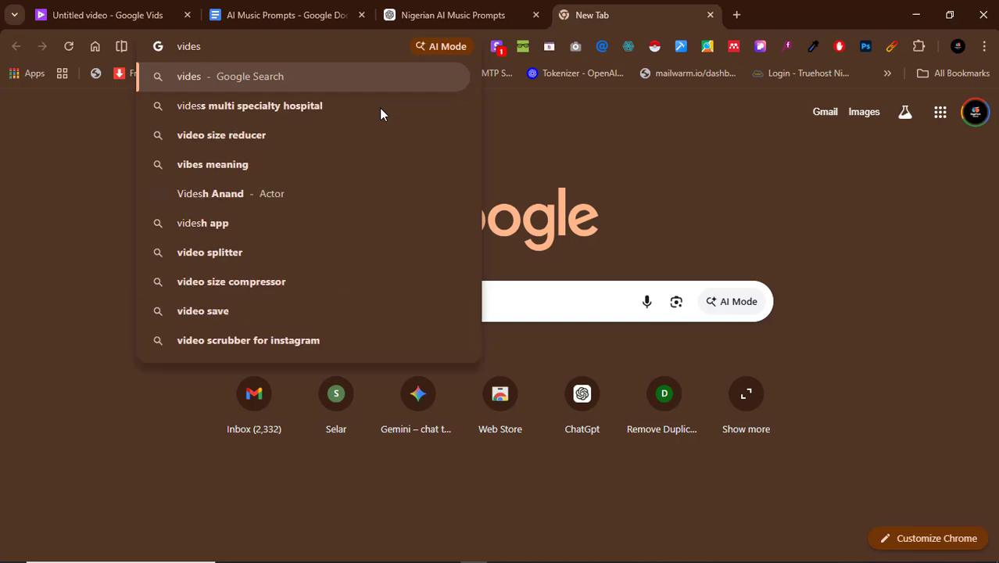
key(ctrl+a)
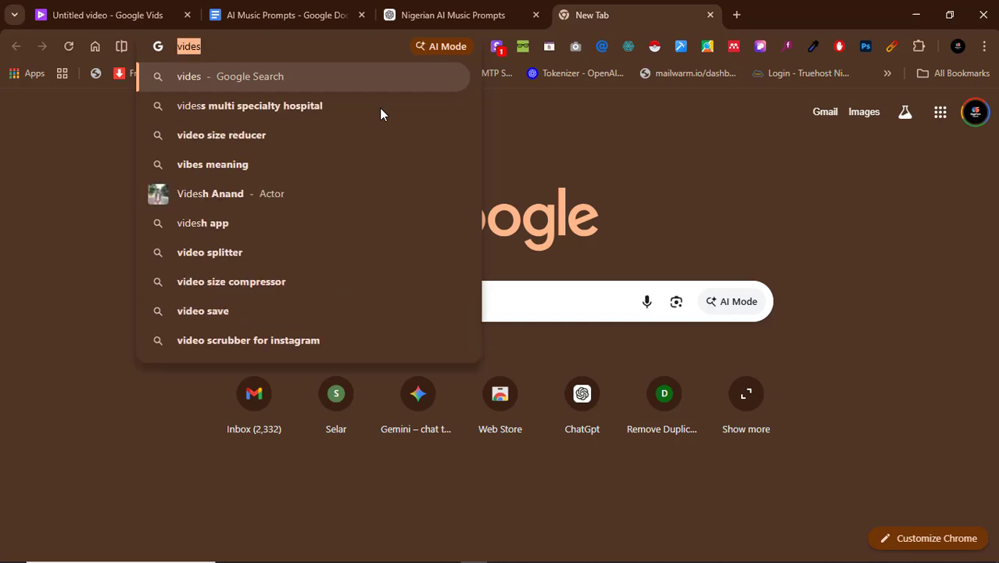
text(Google)
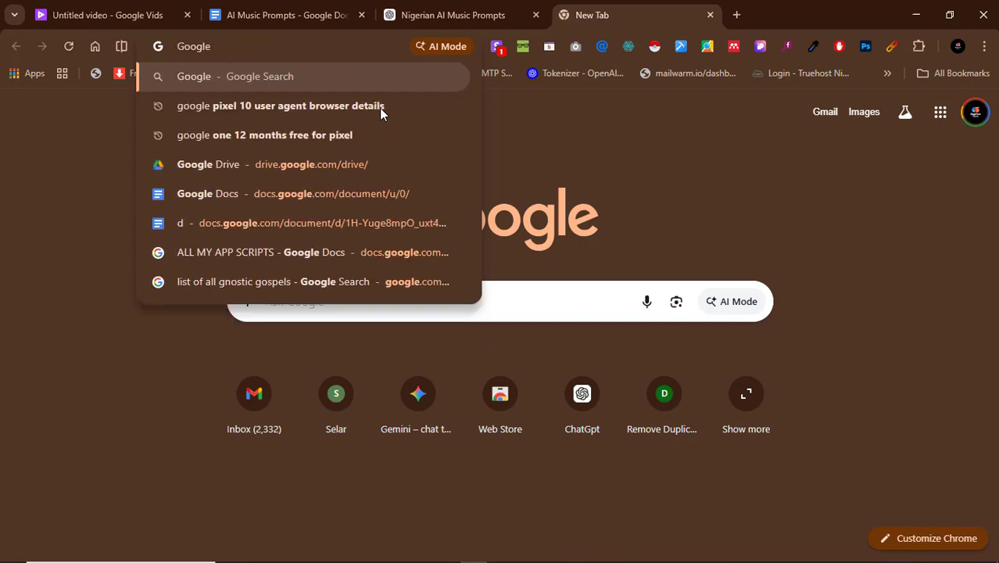
text( vida)
key(BackSpace)
text(s)
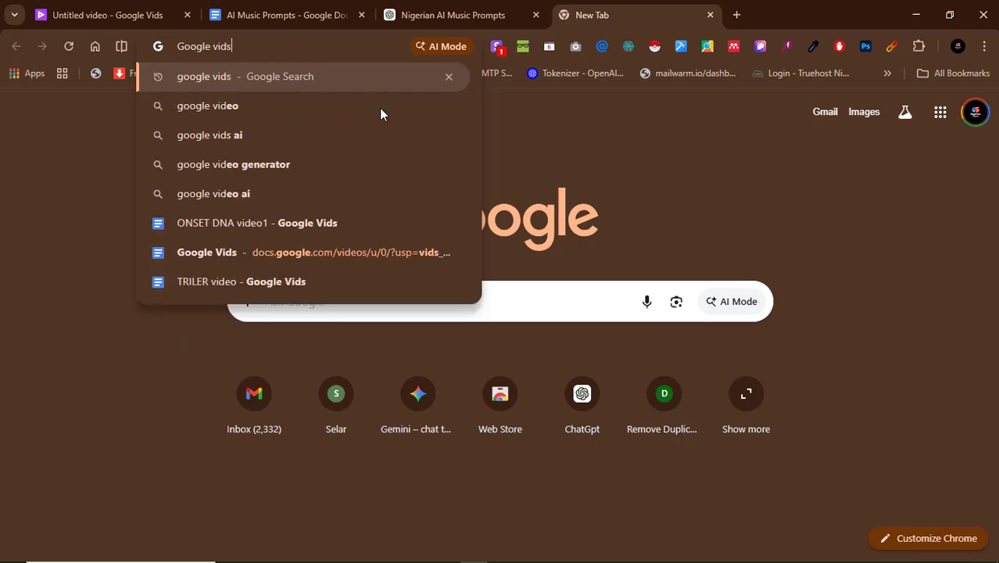
key(Return)
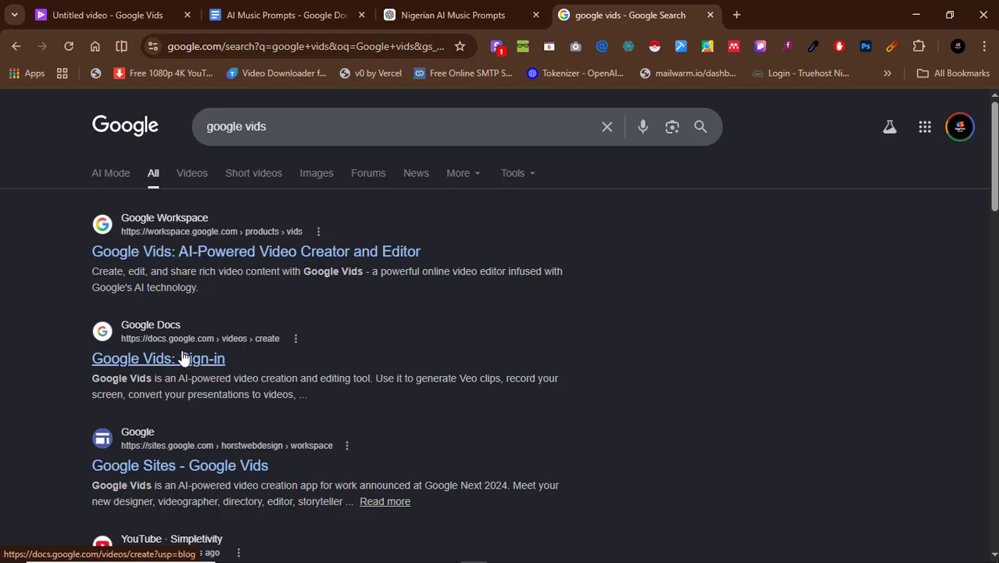
Sign in to Google Vids from its Google Workspace product page with the existing account, and close the leftover product page.
click(179, 258)
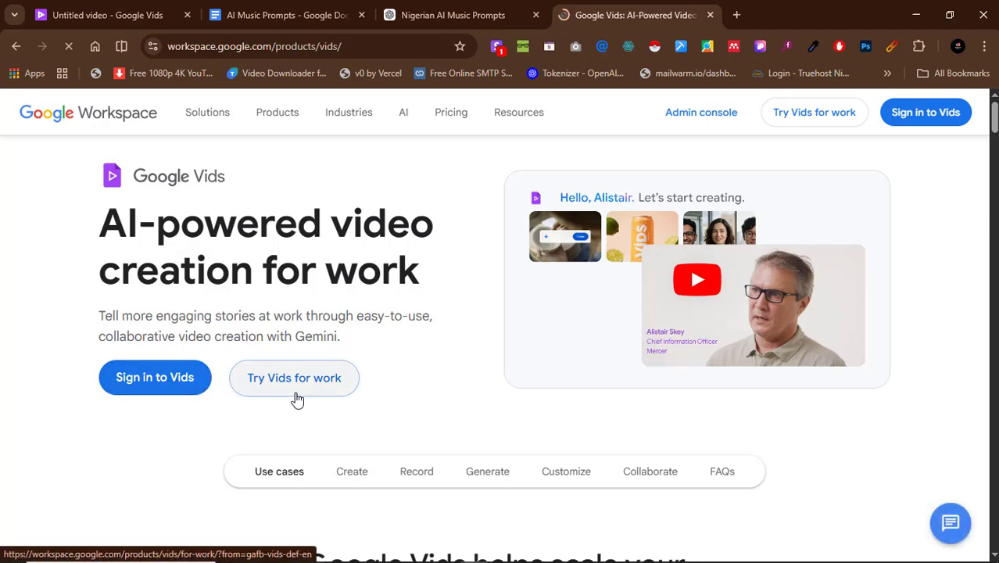
click(159, 380)
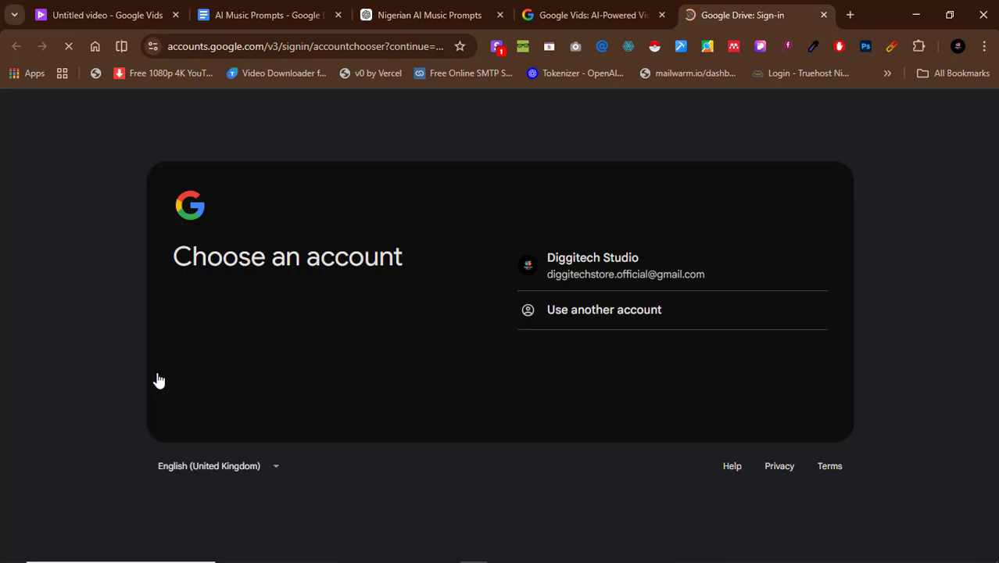
click(671, 272)
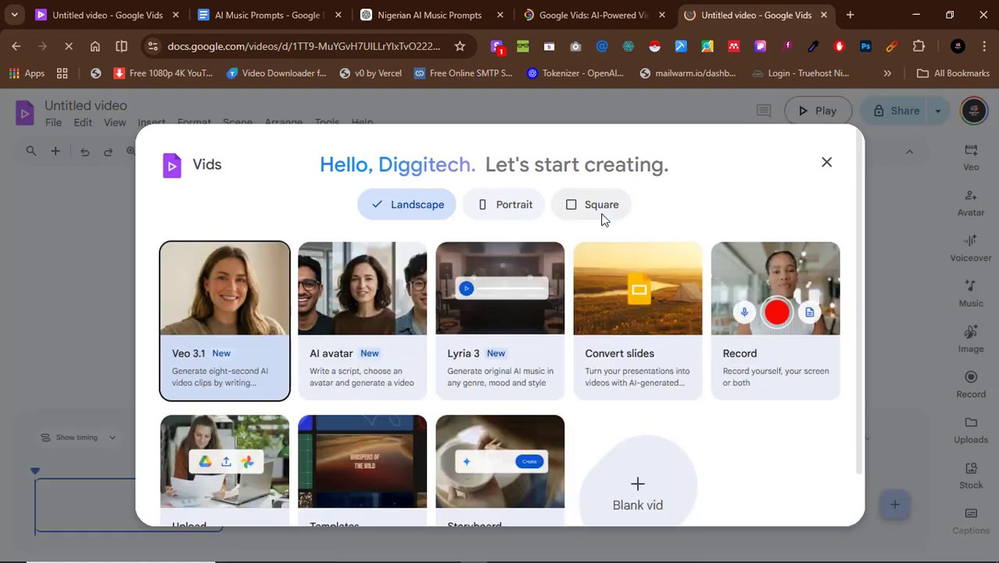
click(661, 15)
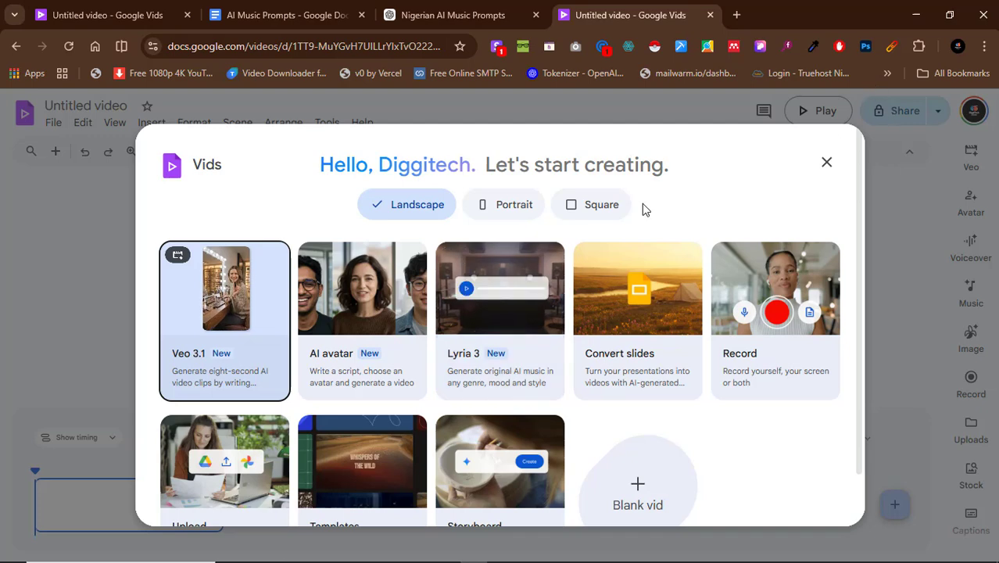
Start a Lyria 3 music project and dismiss the cartoon avatar promotion covering the song generator.
click(468, 352)
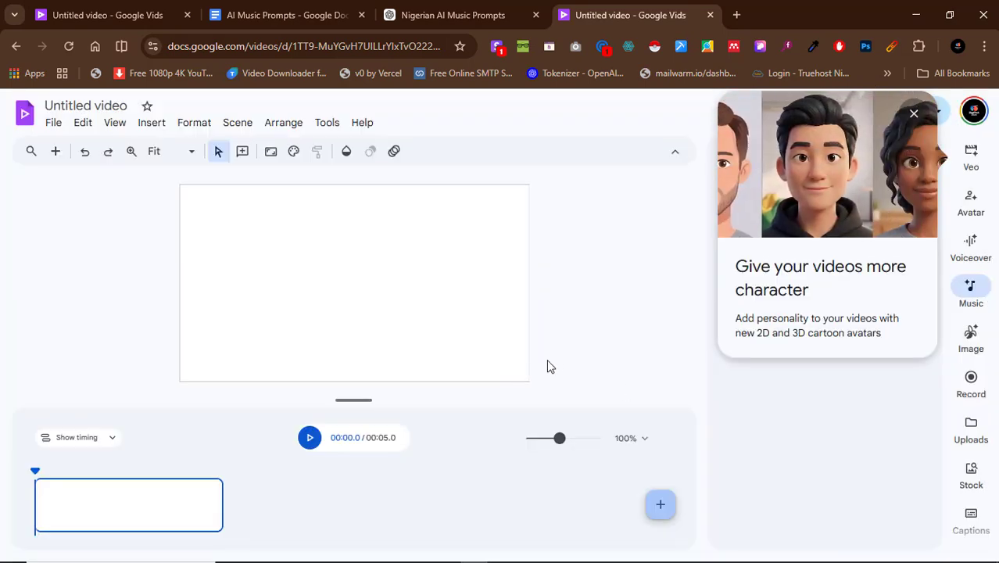
click(914, 116)
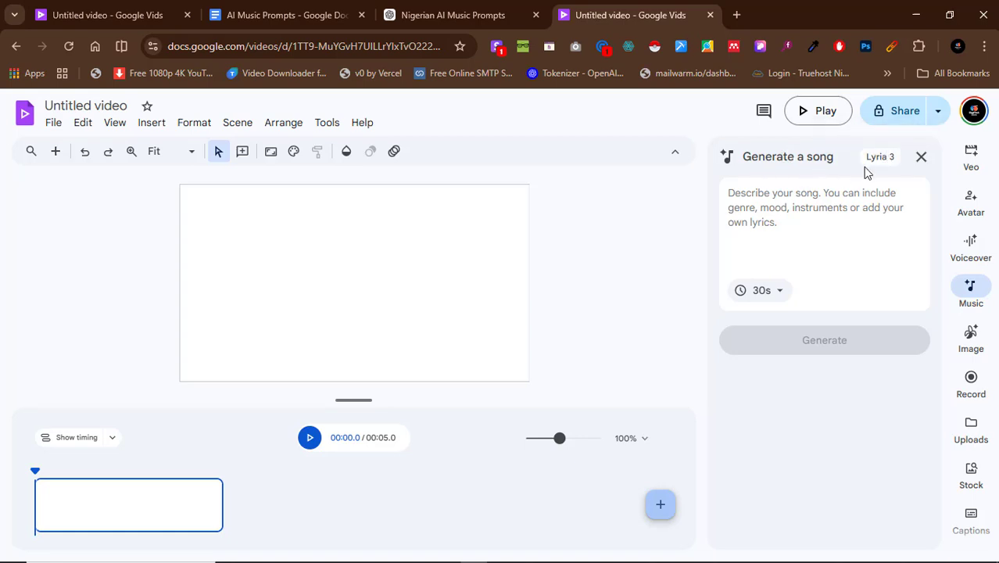
mouse_move(885, 158)
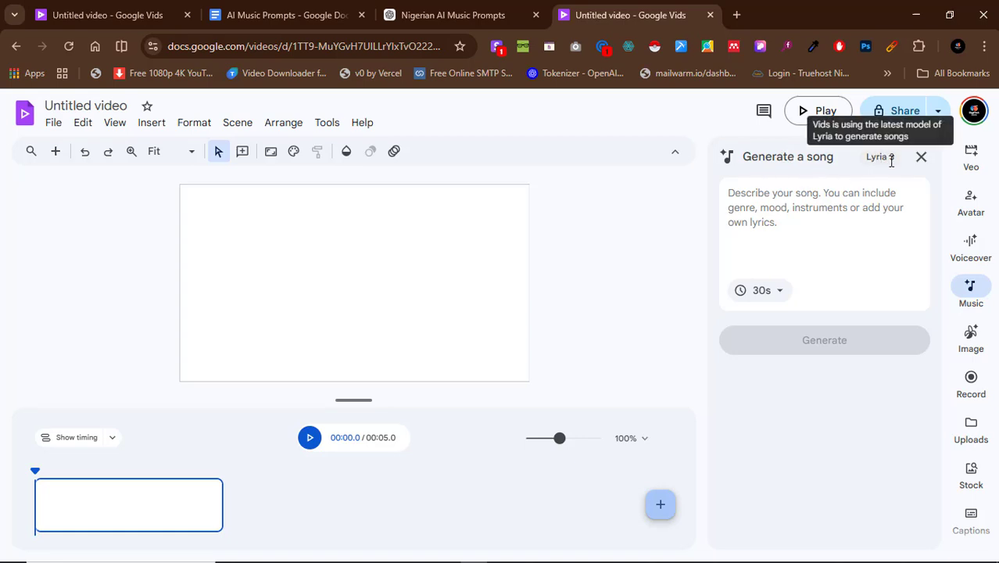
Set the duration of the generated song to Full song.
click(766, 201)
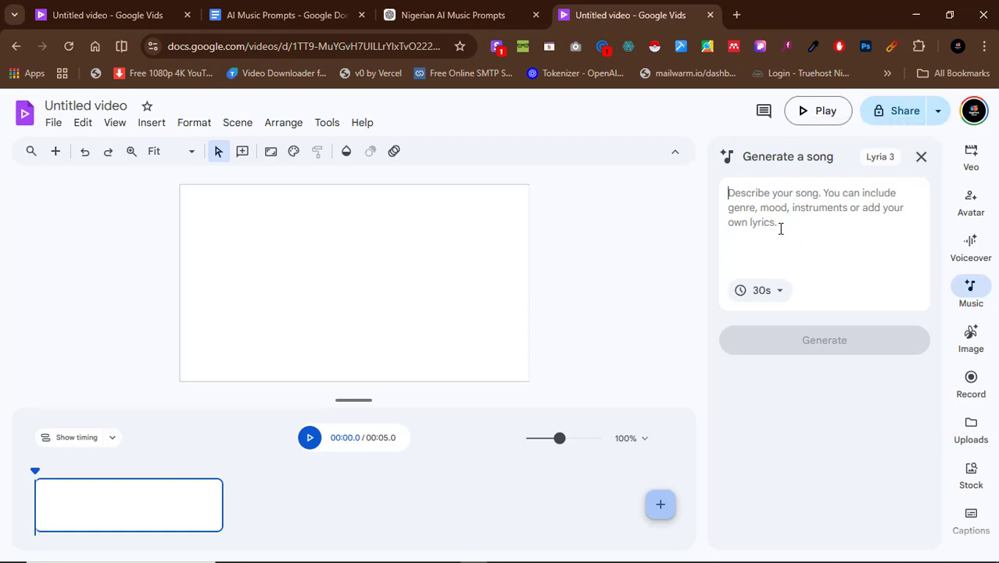
click(772, 294)
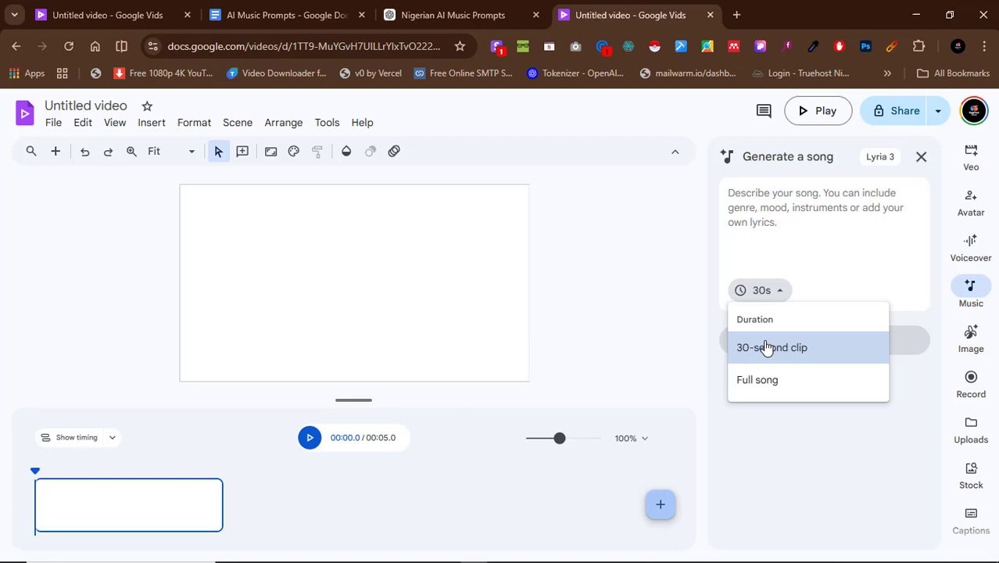
click(773, 381)
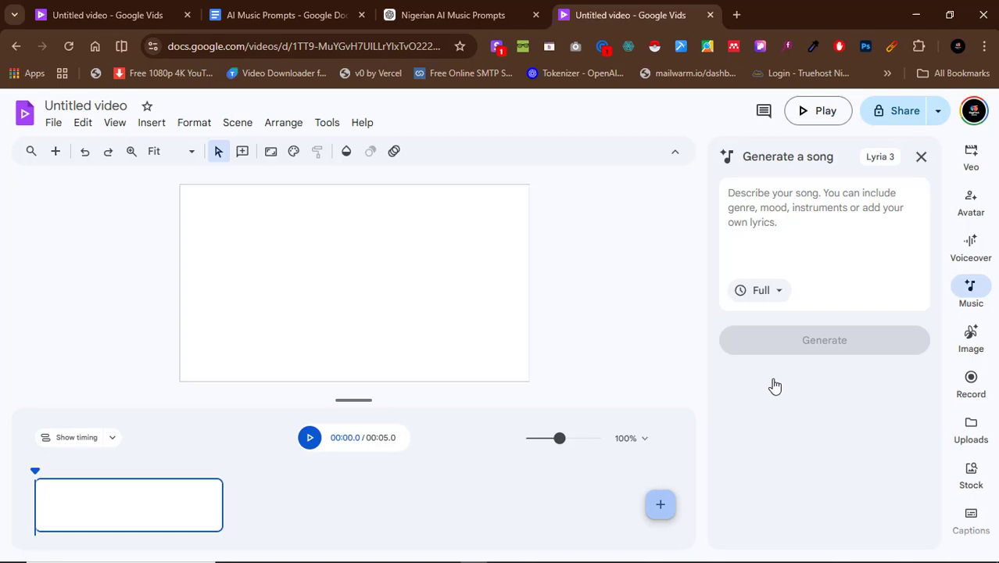
Switch the song duration to the 30-second clip and back to Full song.
click(796, 226)
click(774, 290)
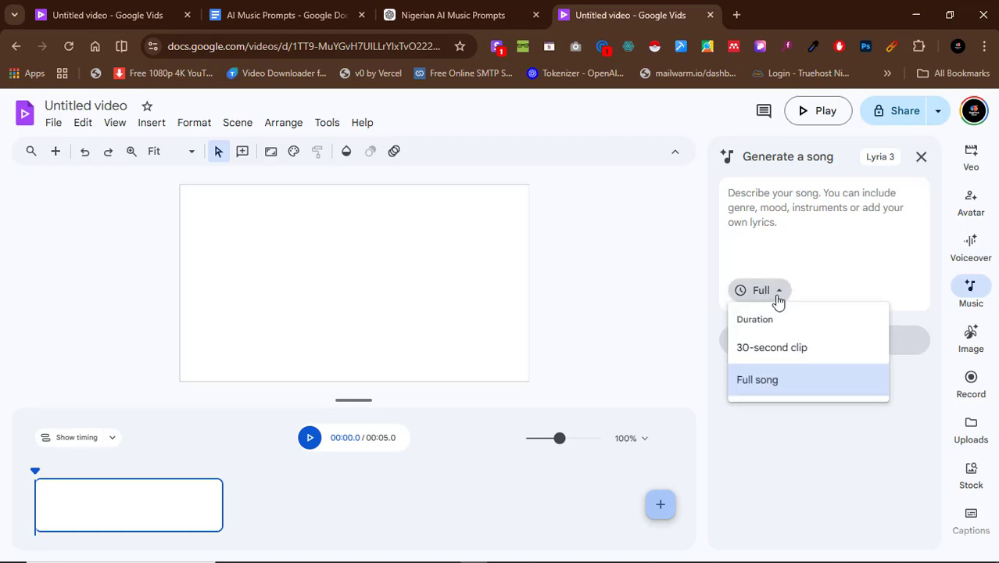
click(790, 347)
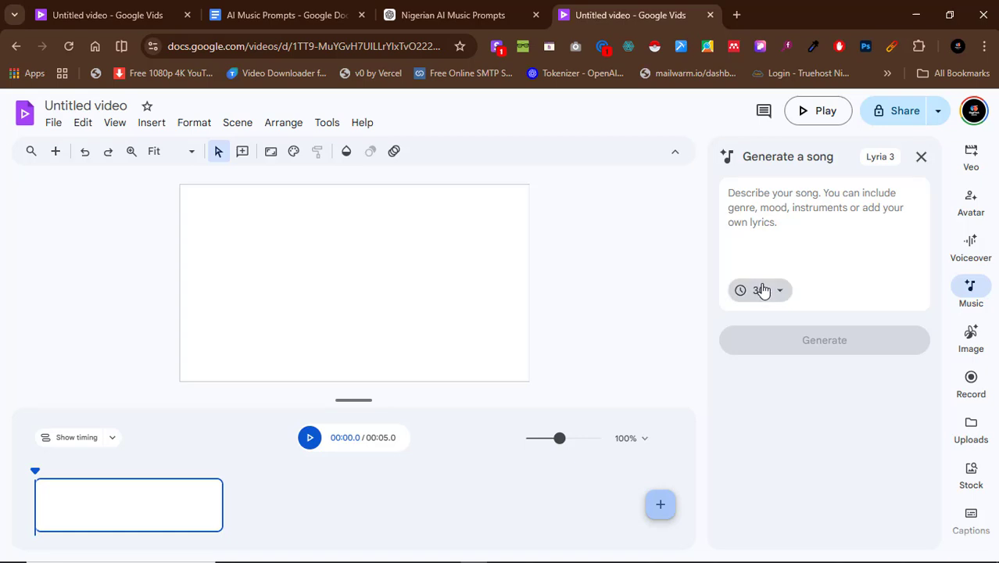
click(762, 294)
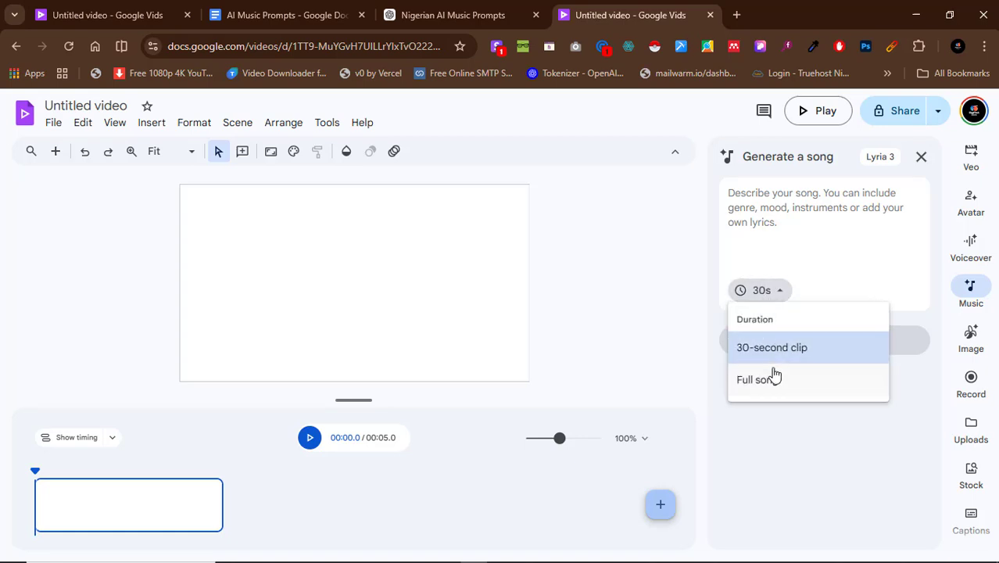
click(772, 377)
click(765, 292)
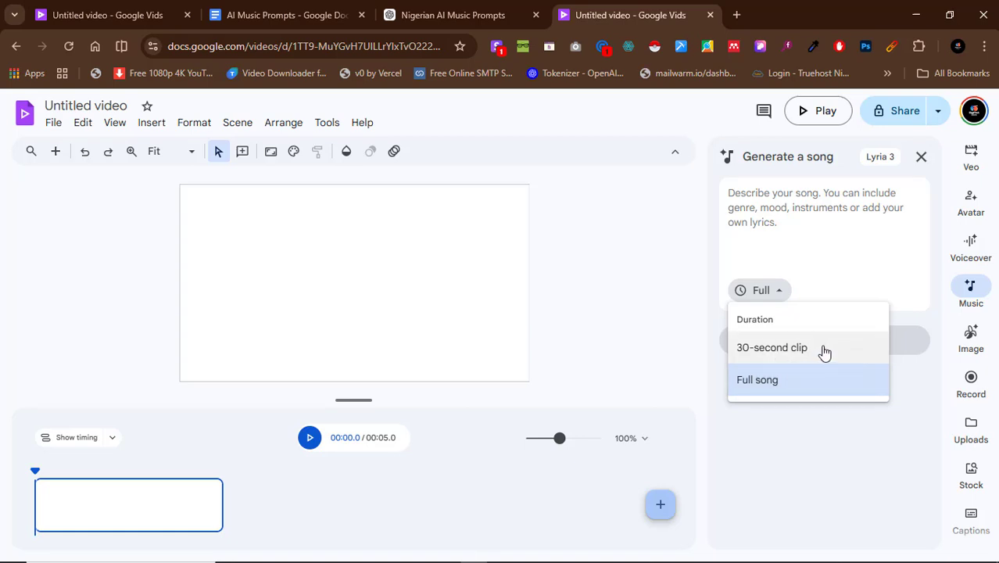
click(786, 396)
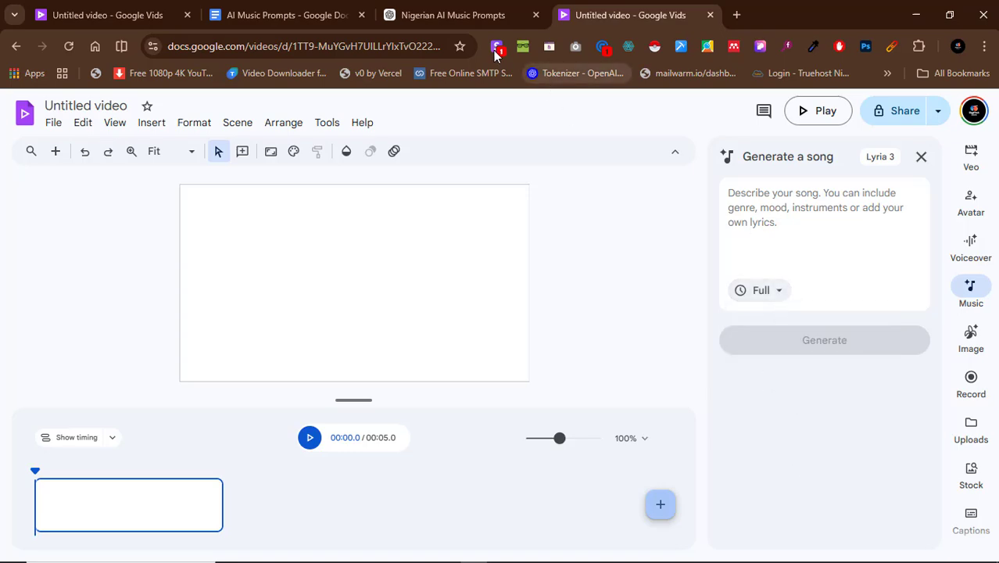
Copy the paragraph under "1. Nigerian Gospel Praise" from the AI Music Prompts document.
click(316, 10)
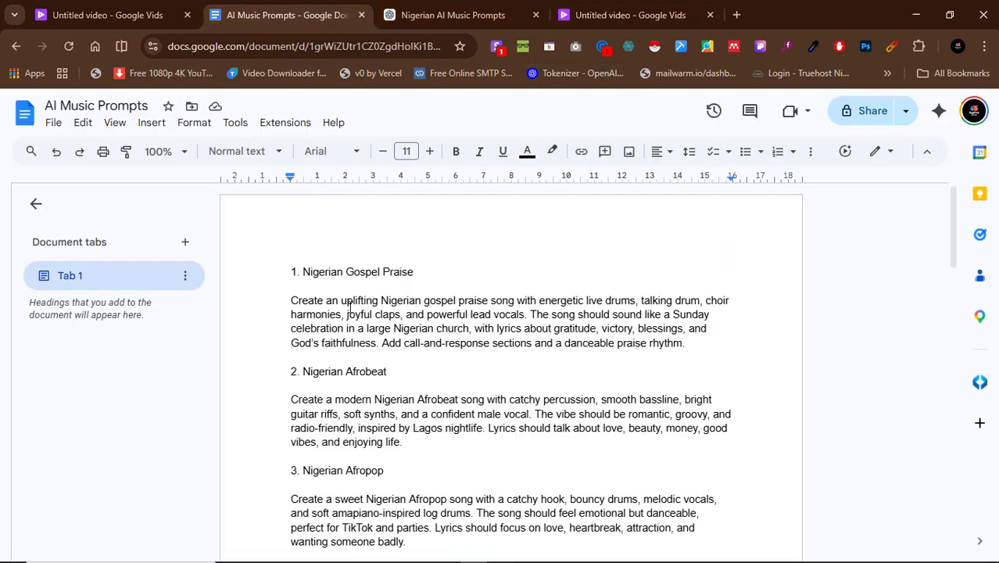
scroll(385, 316, down, 1)
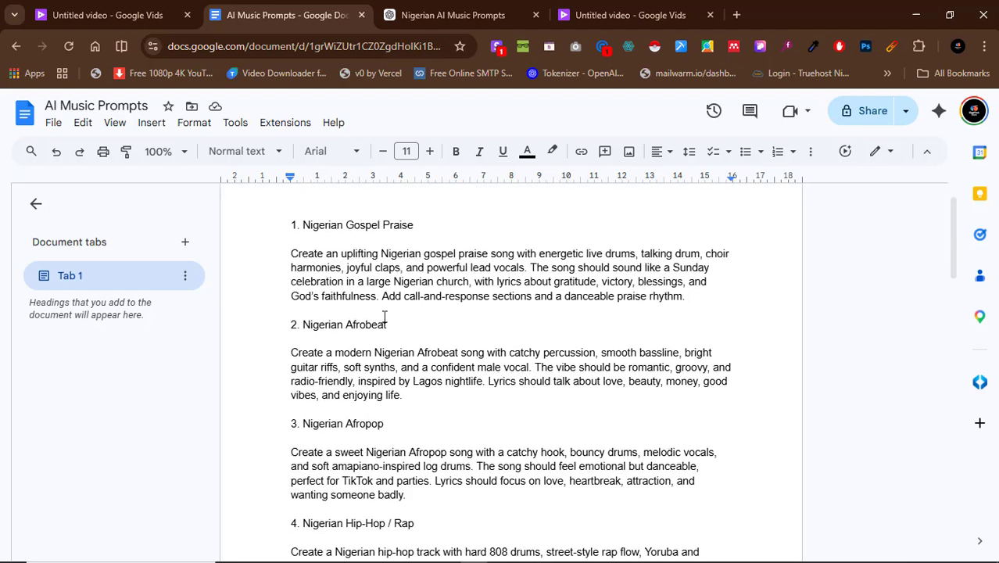
scroll(385, 316, up, 1)
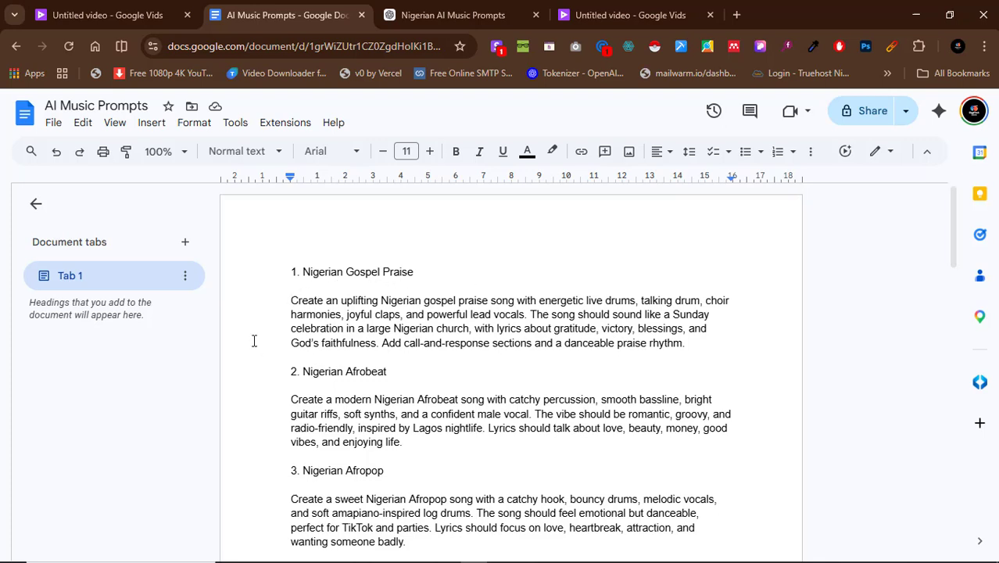
drag(289, 300, 687, 342)
key(ctrl+c)
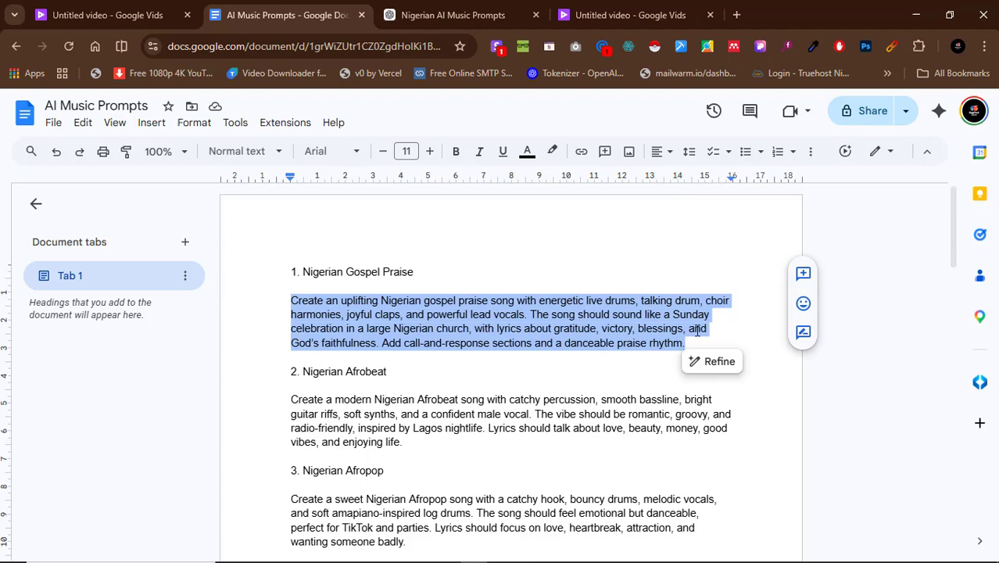
Switch to ChatGPT and enter "Regenerate a detailed prompt for this" followed by the copied gospel praise prompt in quotation marks.
click(452, 15)
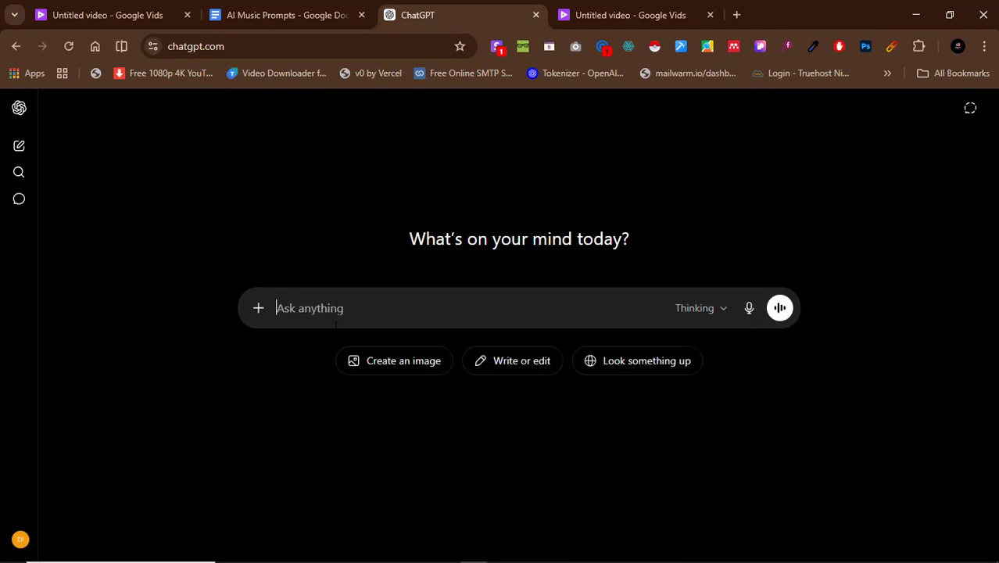
text(Regene)
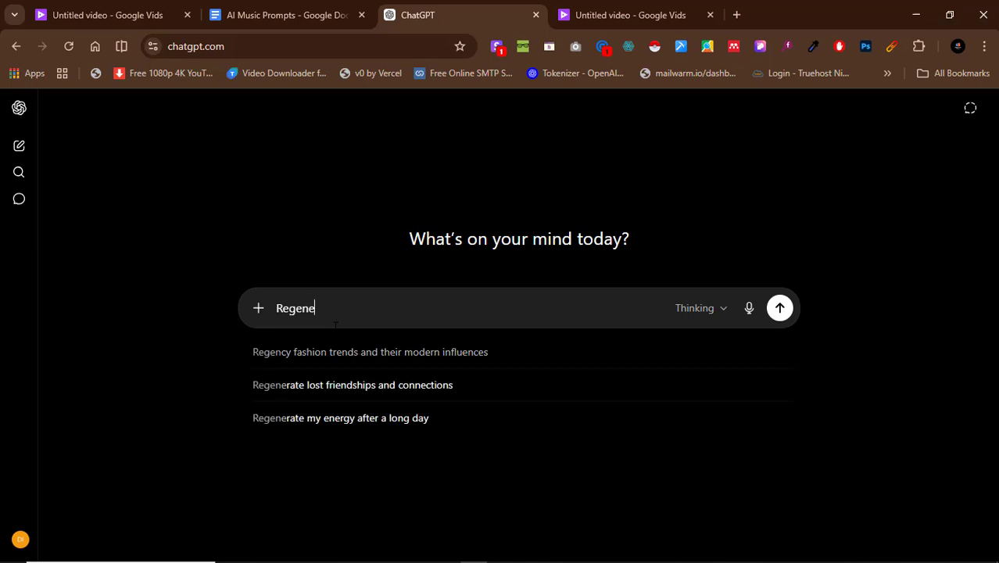
text(rate a)
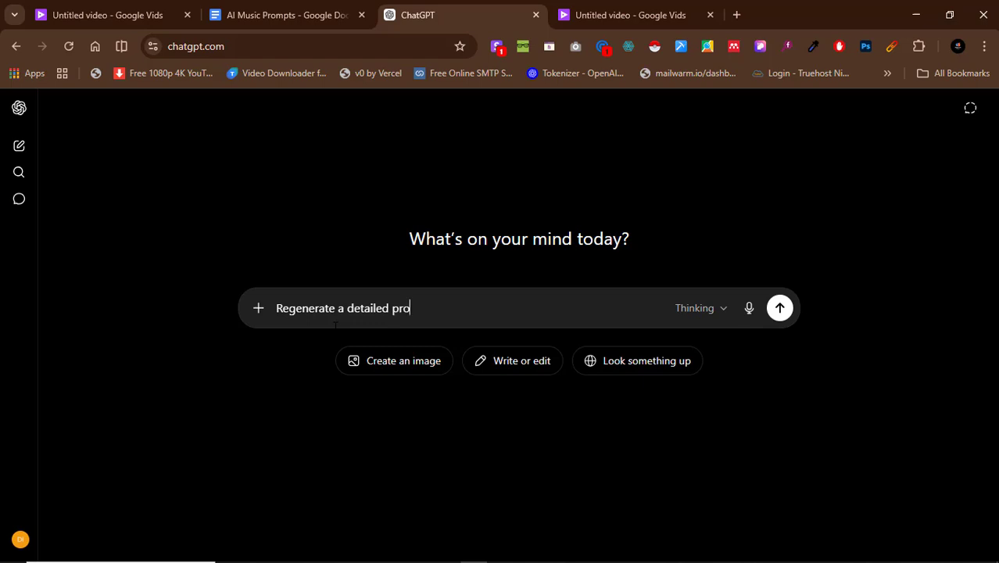
text(detailed prompt for this ")
key(ctrl+v)
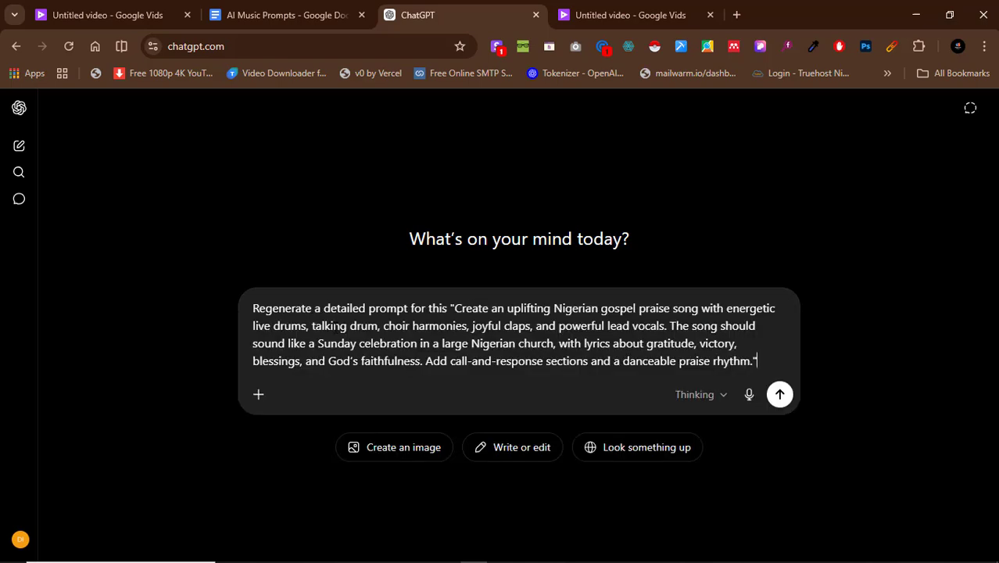
Insert "more" before "detailed" in the ChatGPT request and send it.
click(324, 308)
text(more)
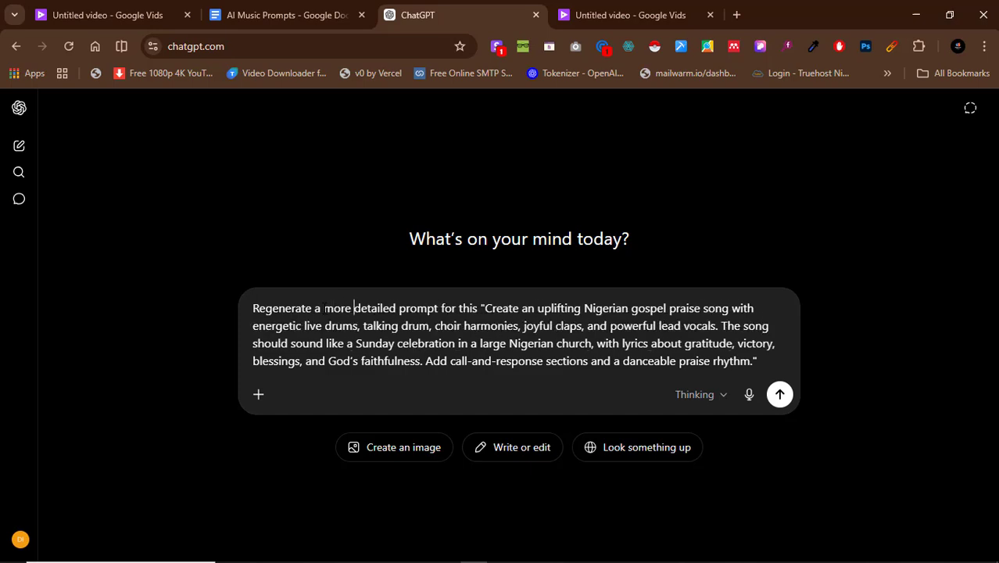
key(Return)
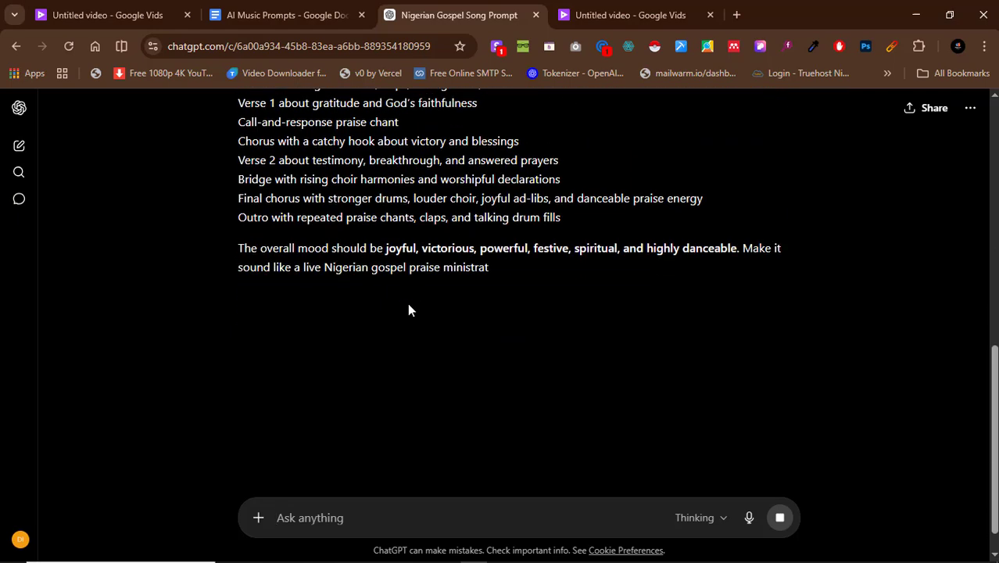
Copy ChatGPT's rewritten prompt from "Create an uplifting Nigerian gospel praise song" through the lyrical theme paragraph, and return to the Google Vids song generator.
scroll(297, 212, up, 3)
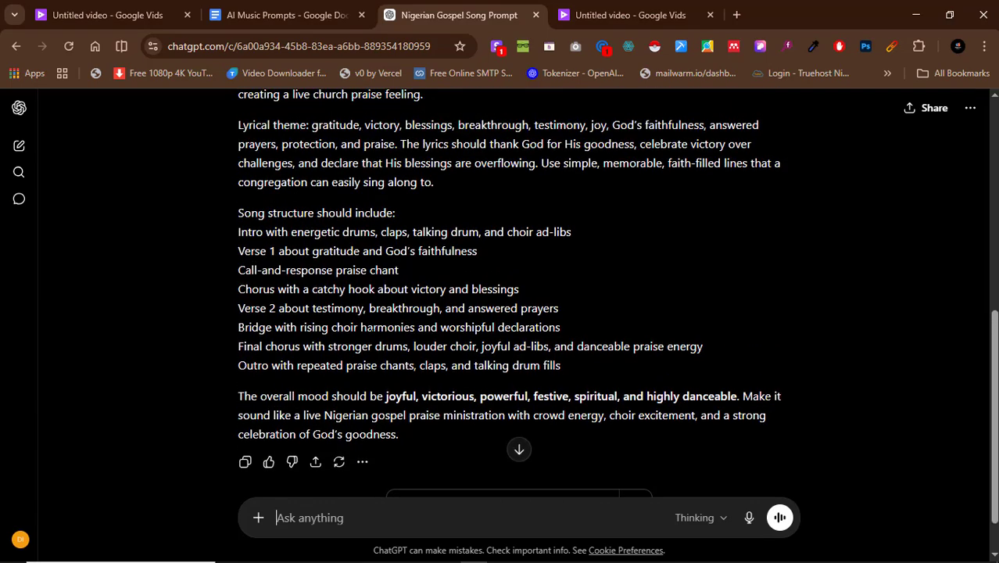
scroll(417, 334, up, 5)
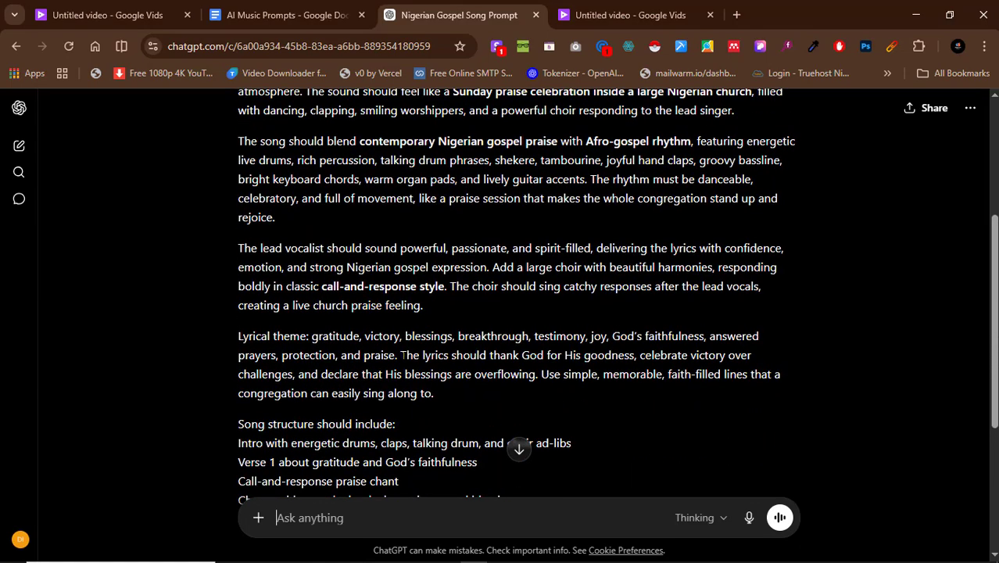
scroll(451, 315, down, 2)
scroll(445, 344, up, 2)
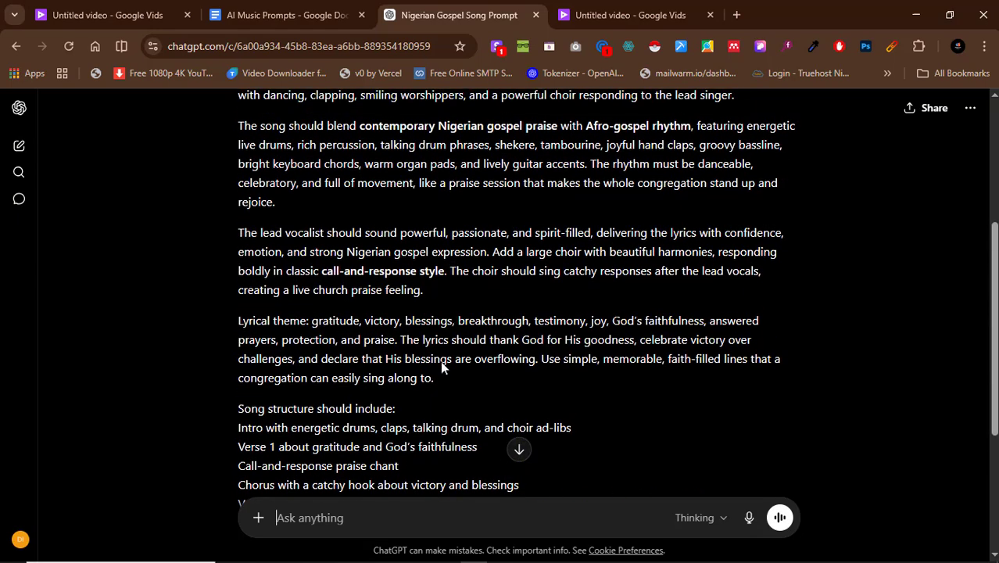
drag(441, 380, 230, 247)
right_click(259, 251)
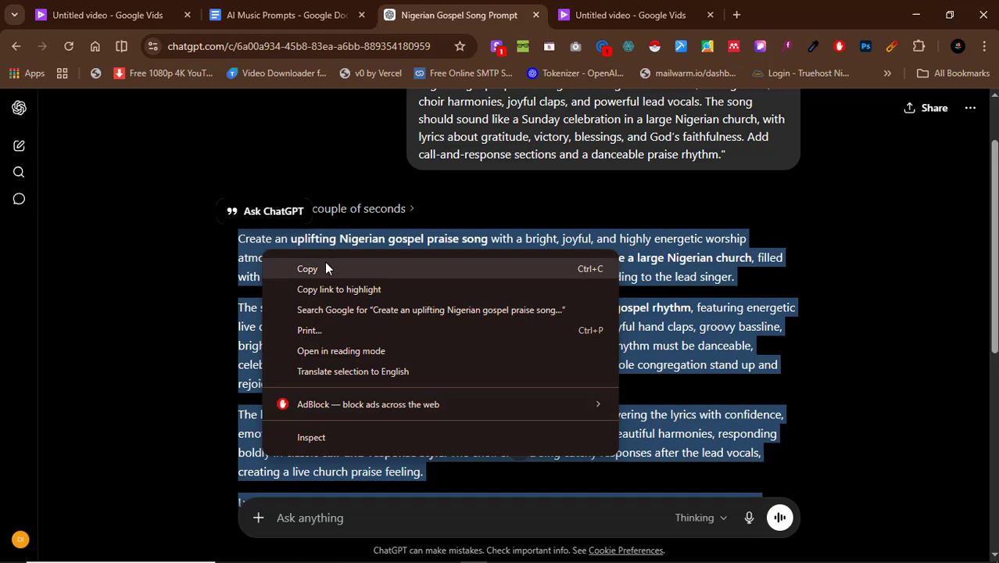
click(322, 266)
click(630, 15)
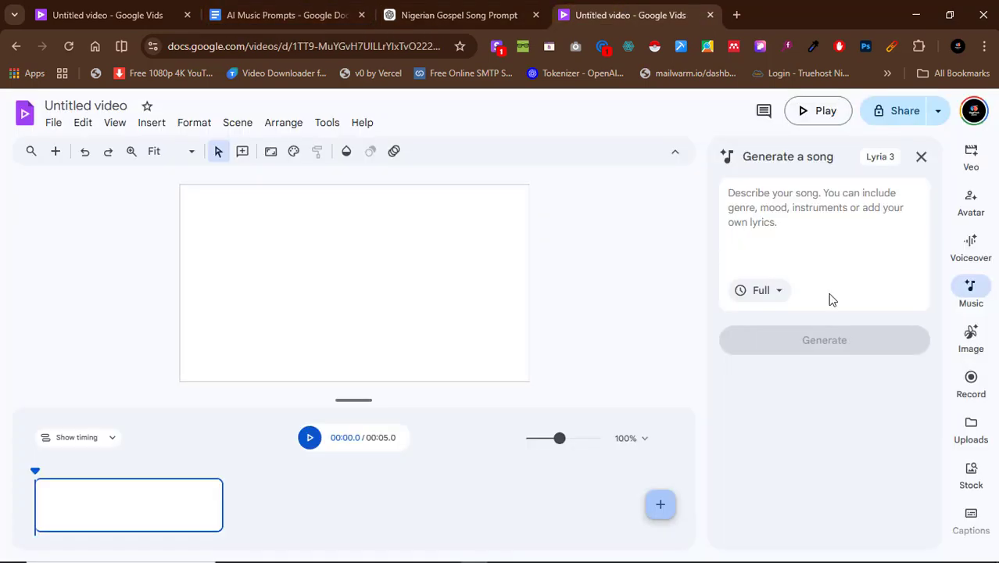
Paste the expanded gospel praise prompt into the song description and generate the song at Full length.
key(ctrl+v)
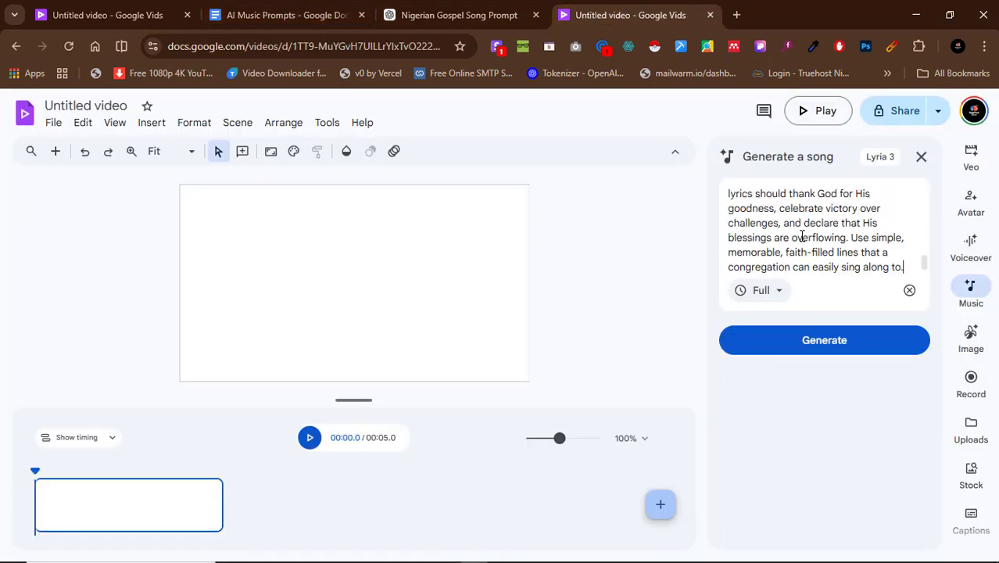
scroll(802, 235, up, 10)
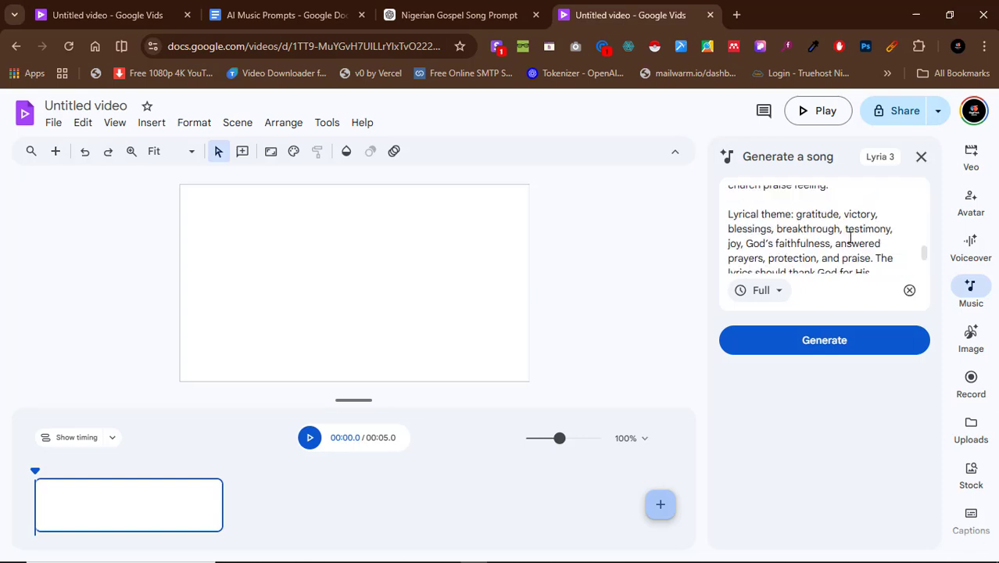
click(824, 349)
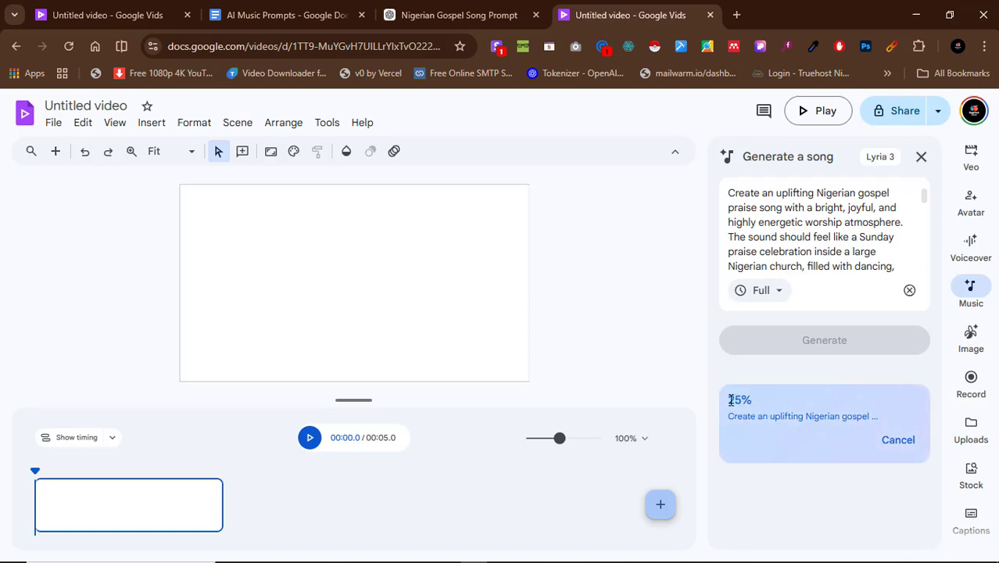
drag(731, 400, 831, 419)
click(831, 419)
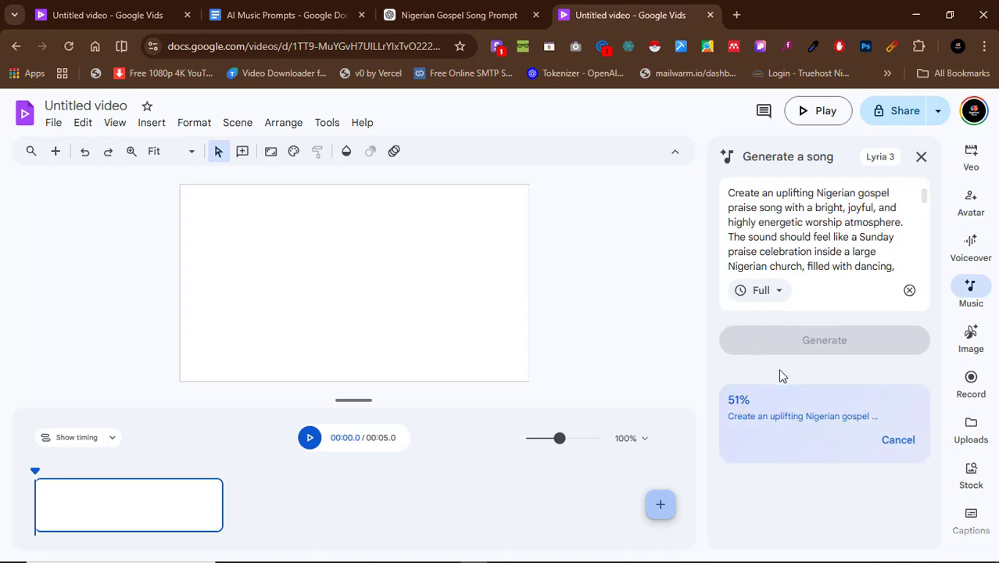
Open Gemini from the Google apps in a new browser tab.
click(736, 15)
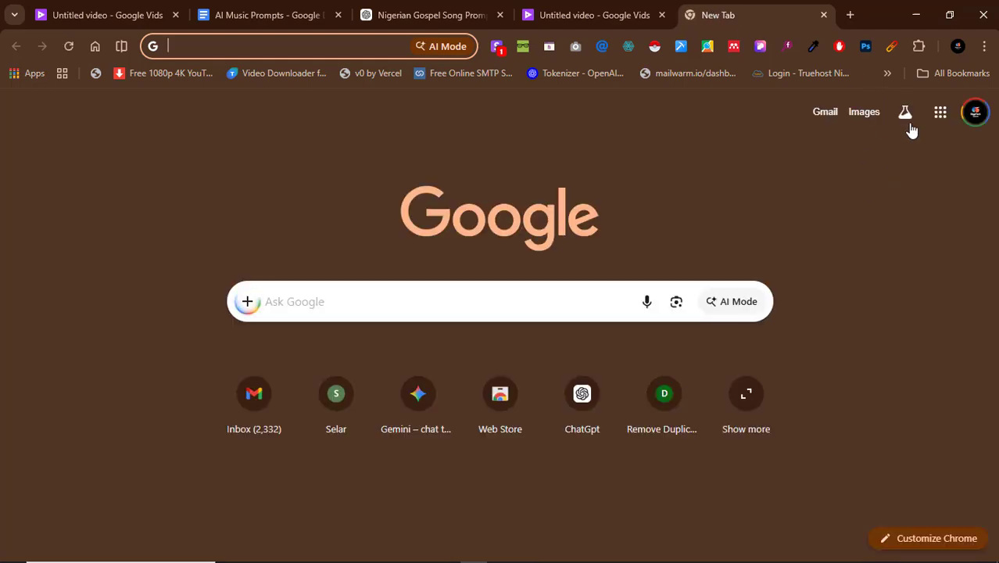
click(939, 119)
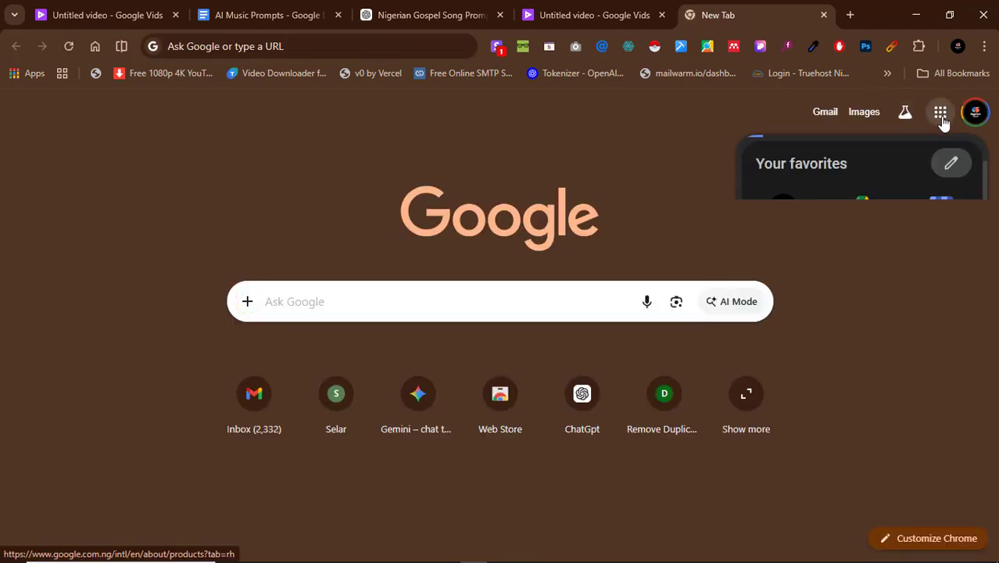
scroll(873, 403, down, 1)
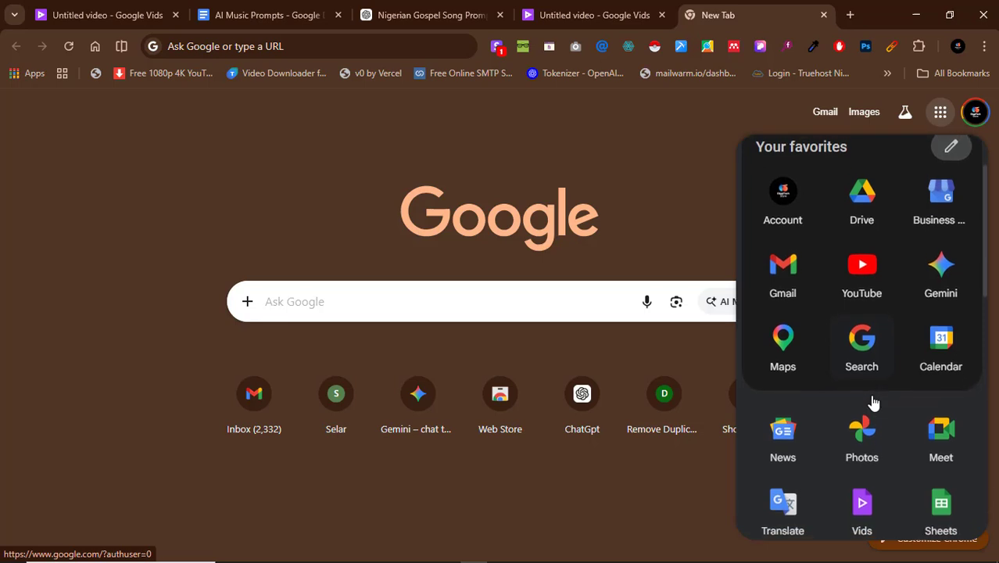
scroll(873, 403, up, 1)
click(953, 288)
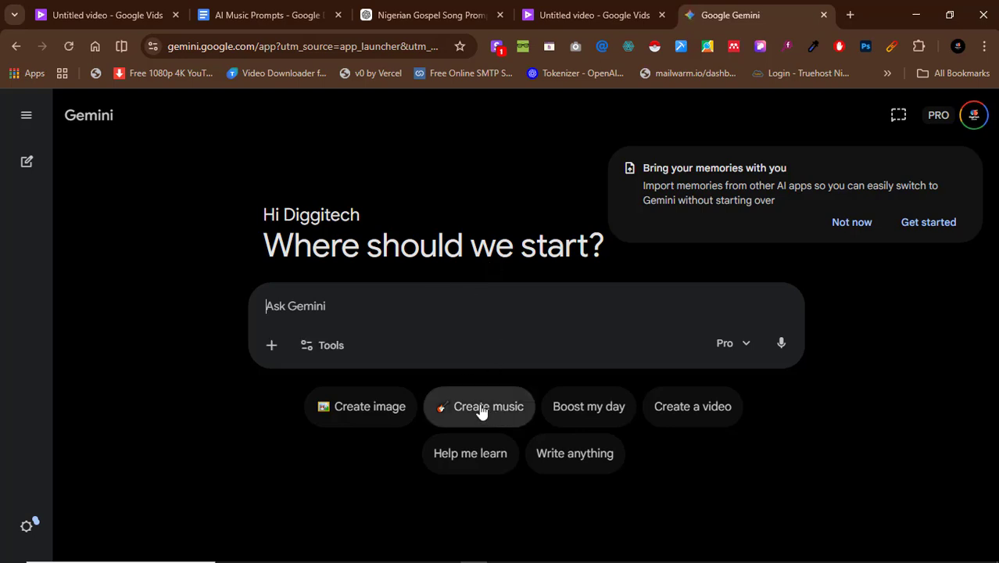
Choose the Create music tool for the new Gemini chat.
click(329, 351)
drag(705, 493, 576, 379)
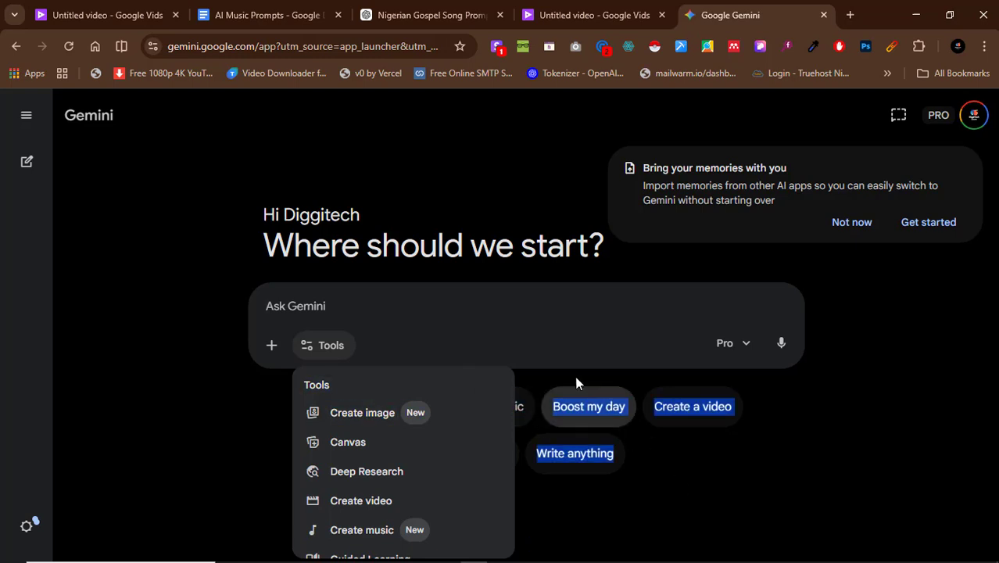
click(506, 243)
click(334, 344)
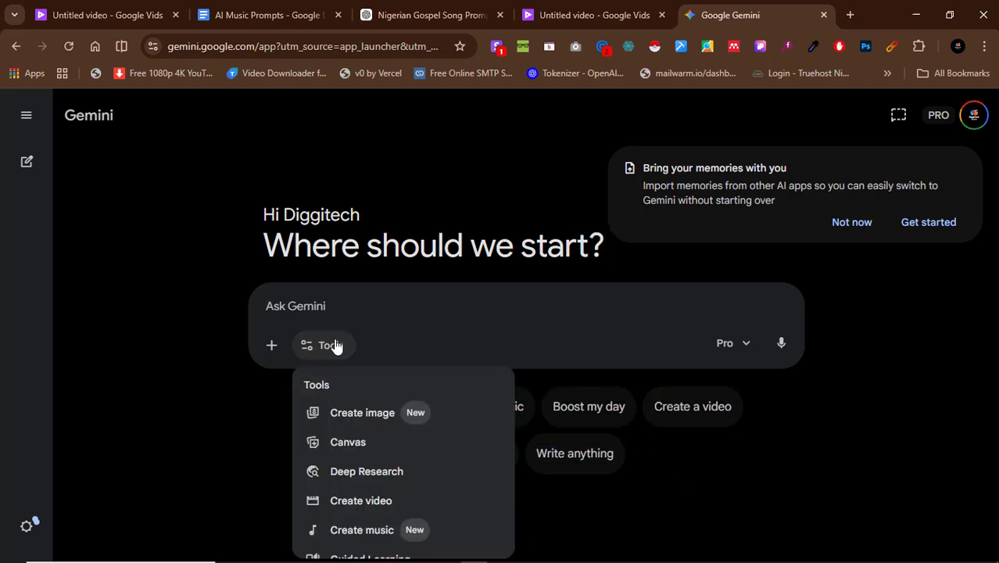
scroll(411, 460, down, 1)
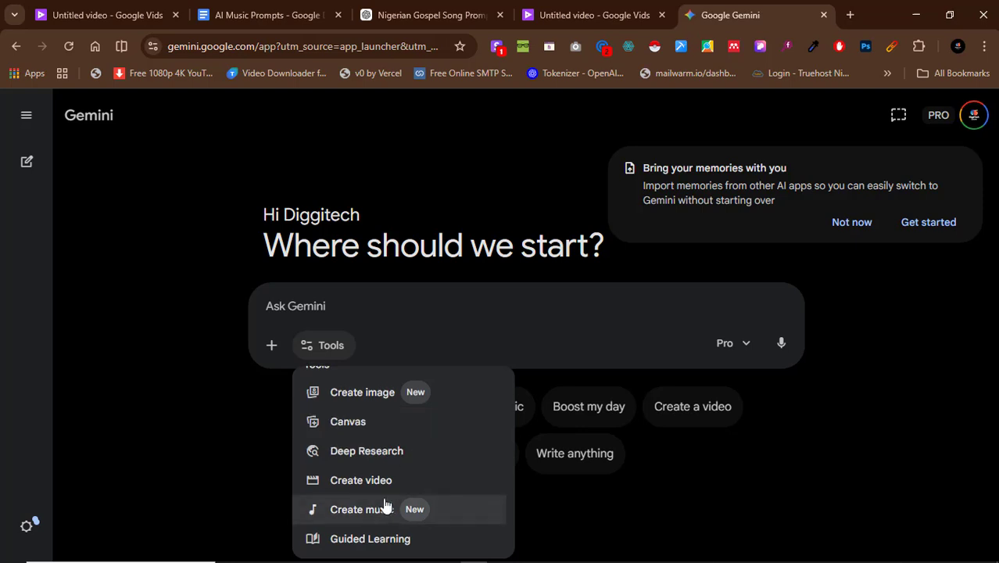
click(361, 510)
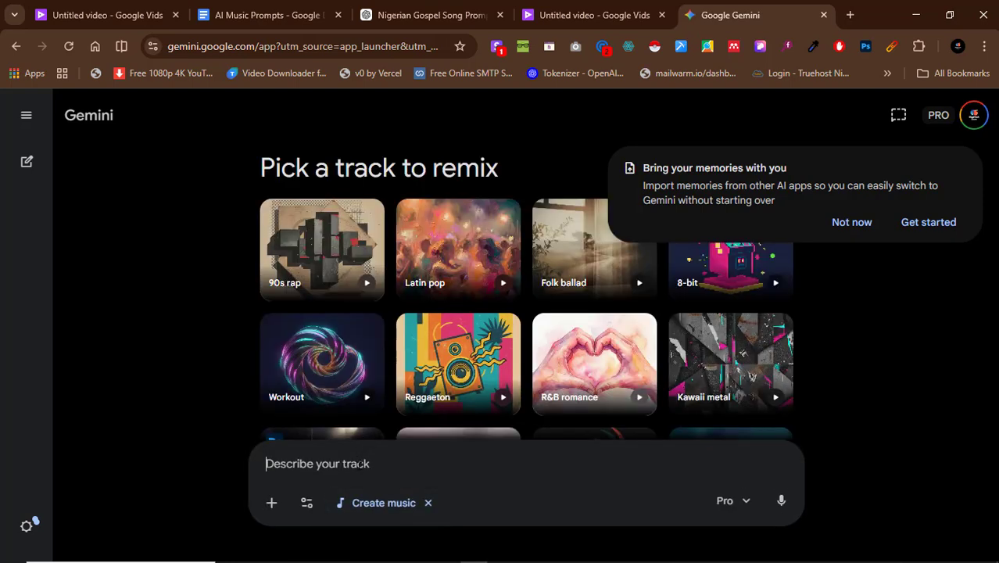
key(ctrl+v)
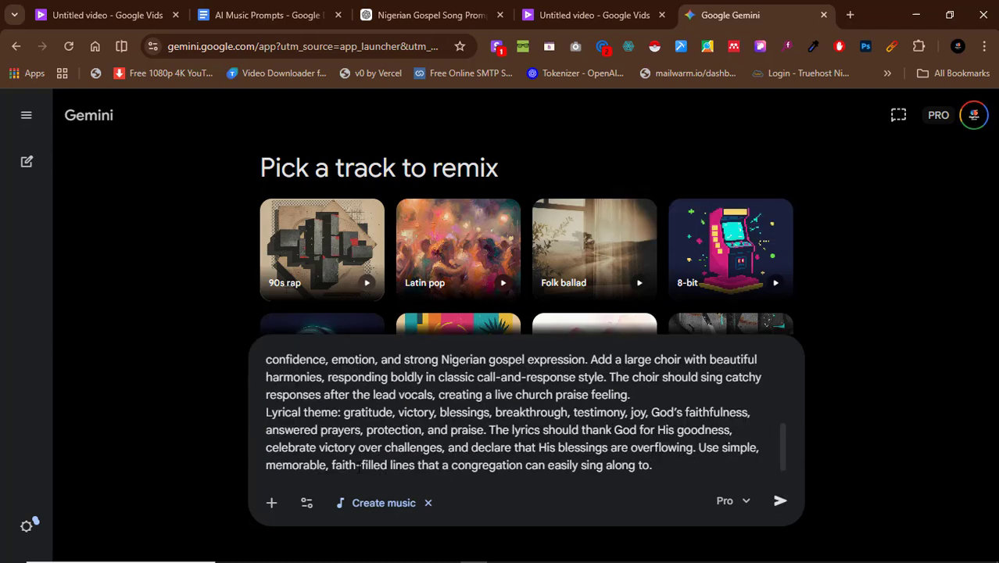
scroll(464, 443, up, 4)
key(ctrl+a)
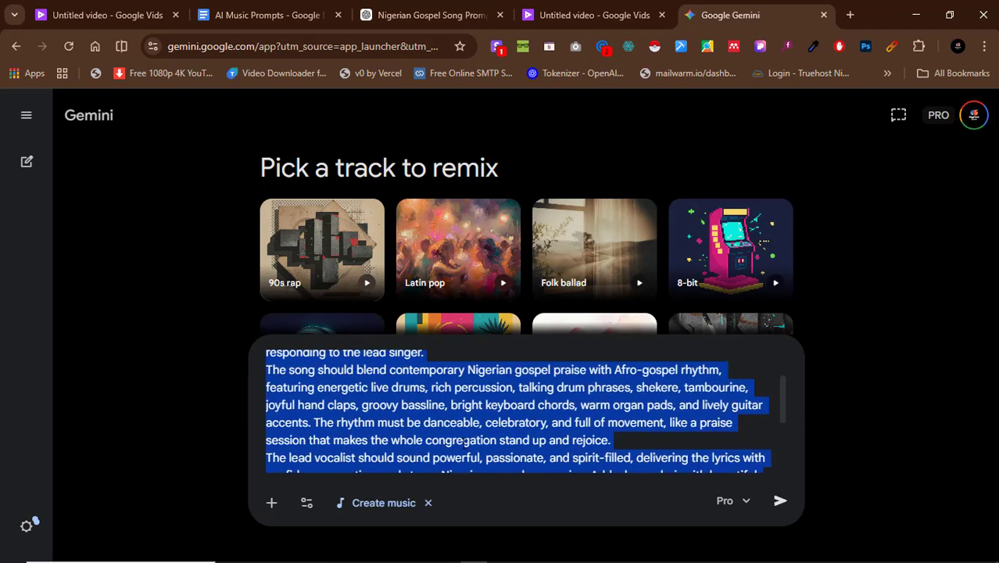
key(BackSpace)
Copy the paragraph under "2. Nigerian Afrobeat" from the AI Music Prompts document and paste it as Gemini's track description.
click(262, 15)
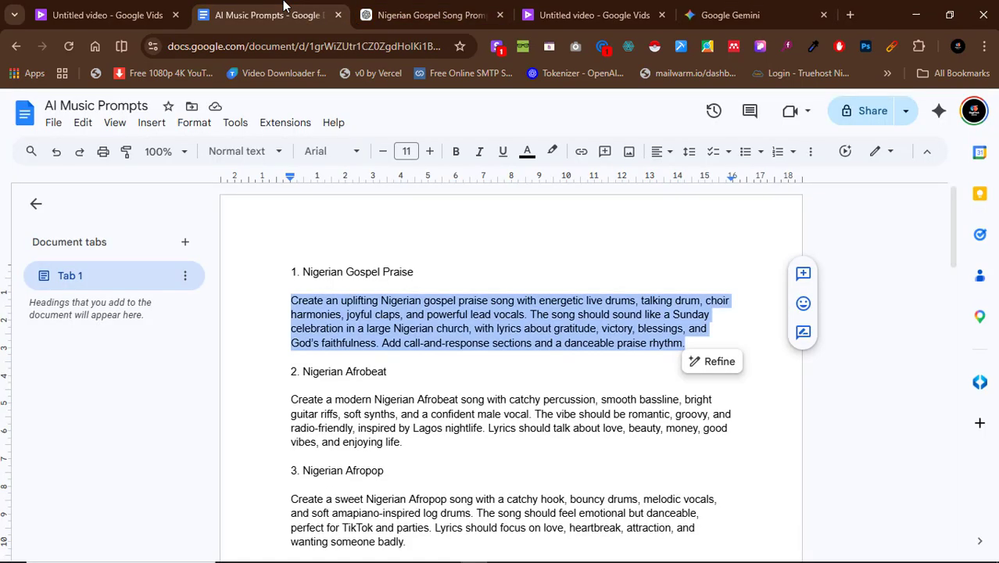
scroll(358, 367, down, 2)
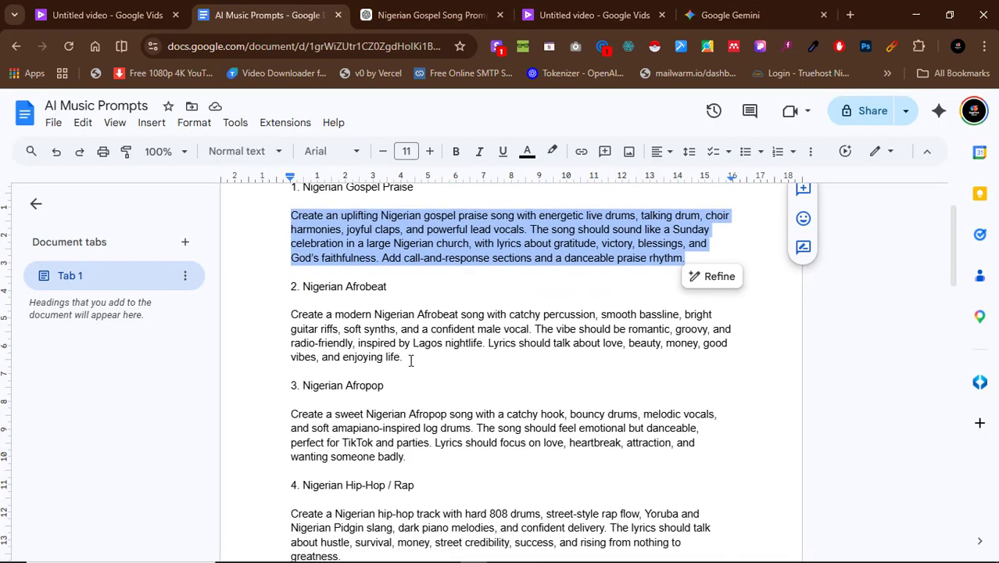
drag(410, 360, 289, 314)
key(ctrl+c)
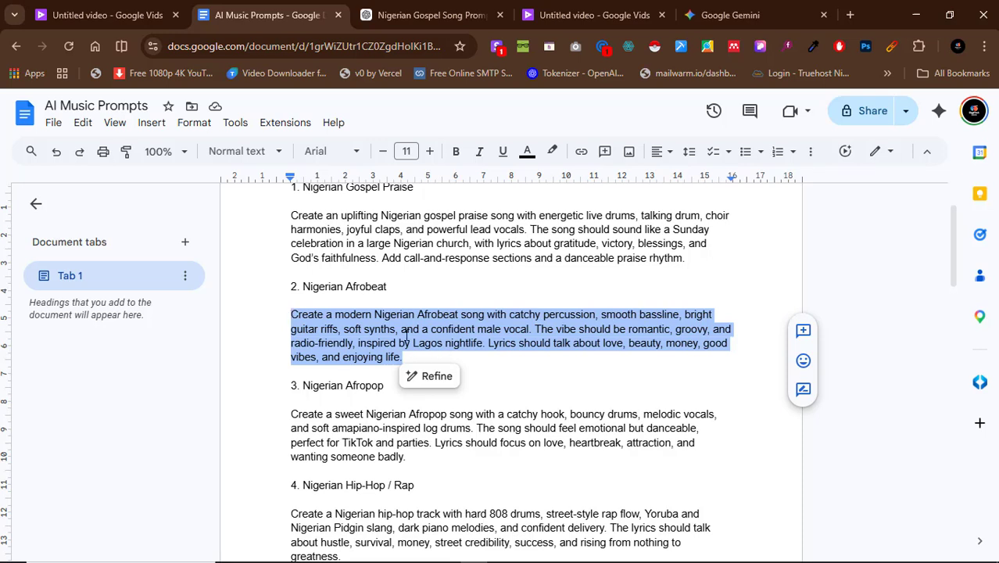
click(735, 12)
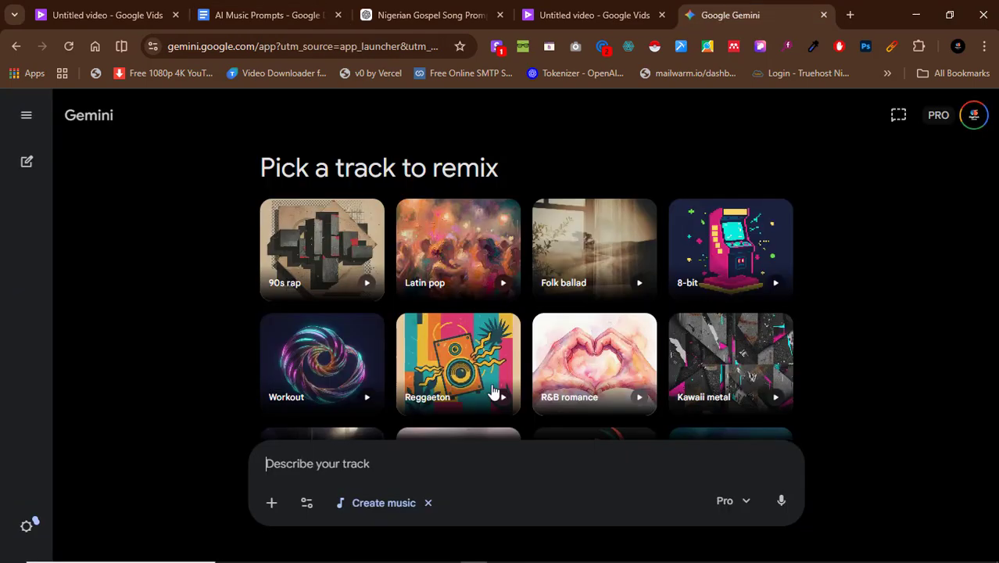
key(ctrl+v)
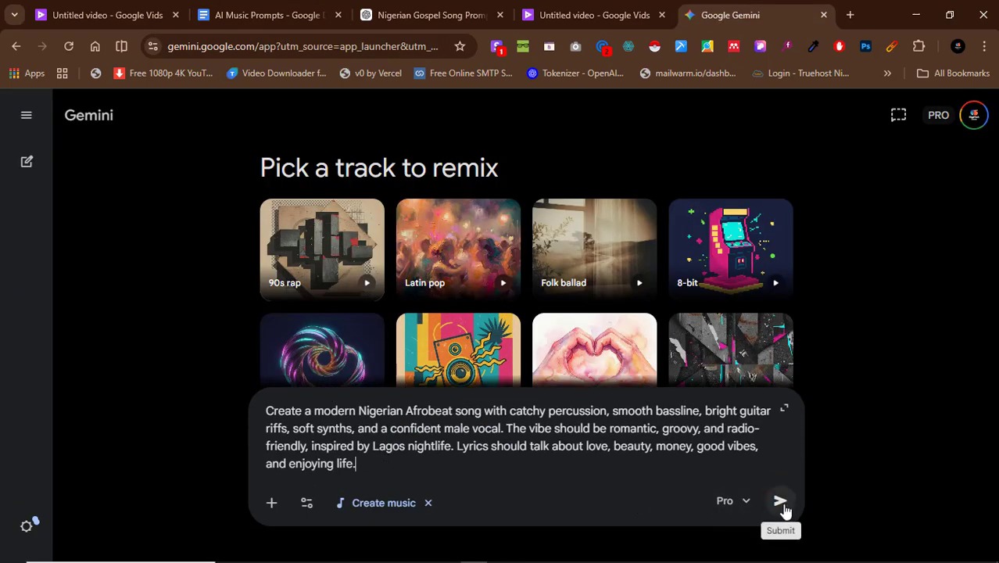
Check the model choices, keep Pro, and submit the Nigerian Afrobeat prompt to generate the track.
click(747, 504)
click(746, 506)
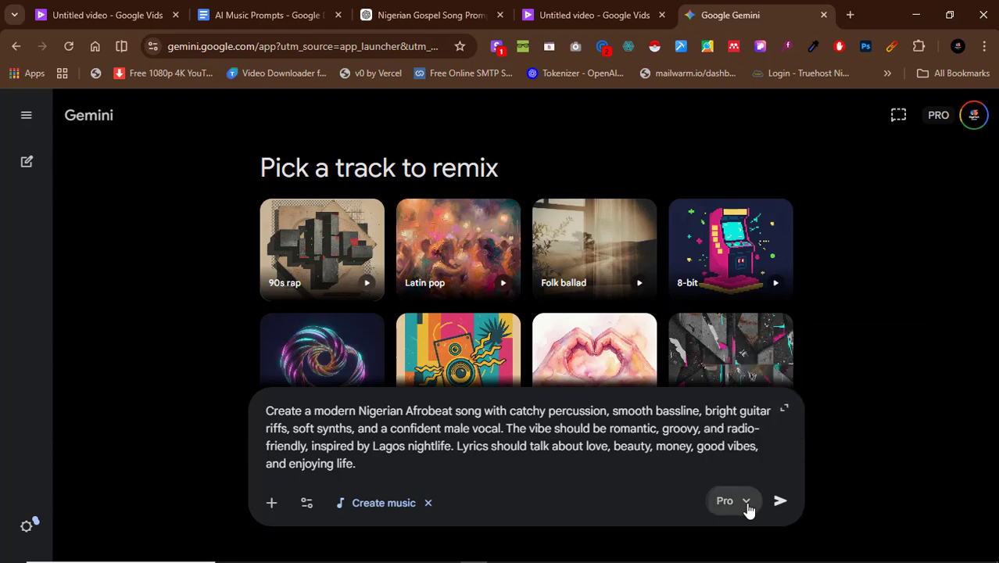
click(749, 508)
click(838, 444)
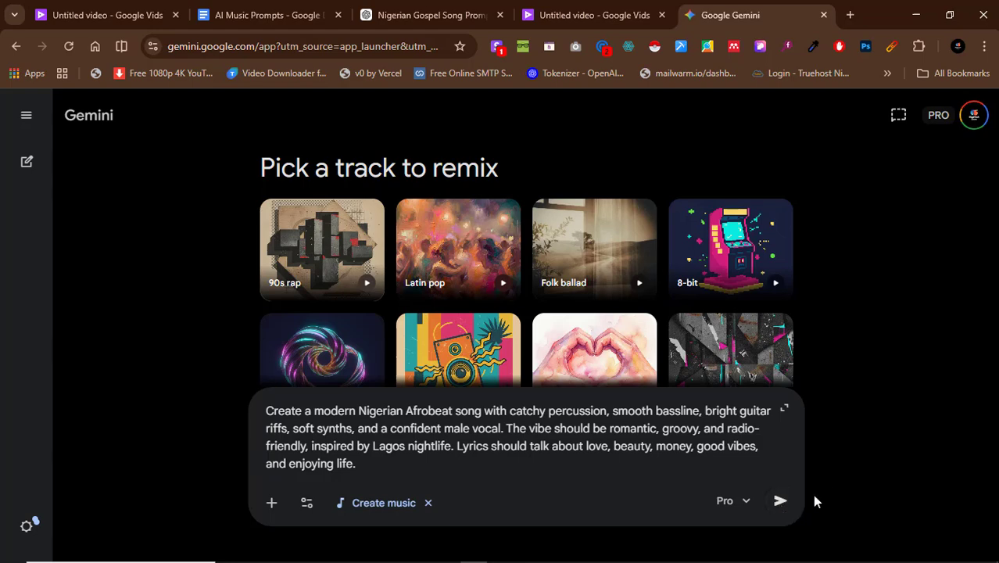
click(780, 501)
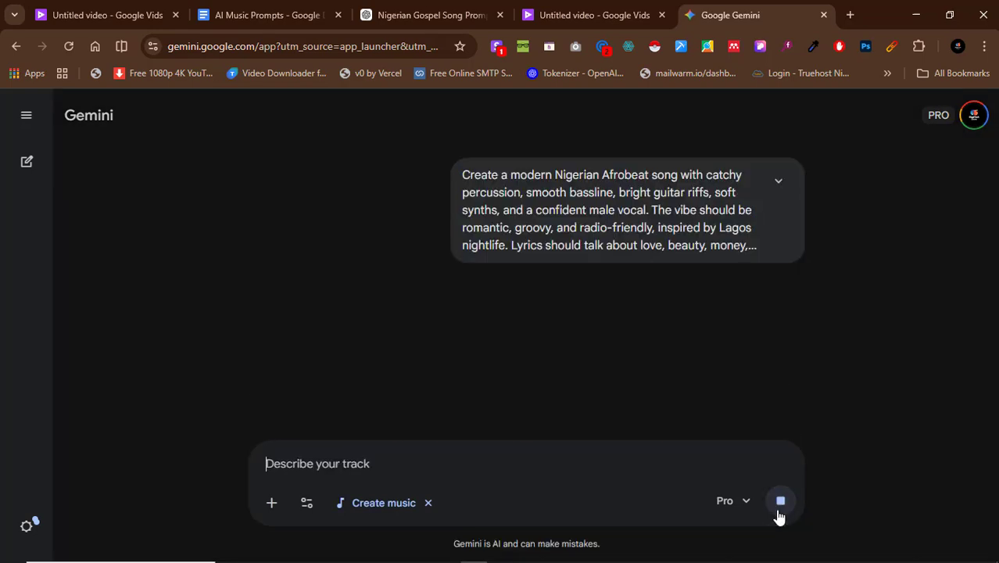
Return to the Google Vids song generator, play about a minute of the generated gospel song, and pause it.
click(597, 14)
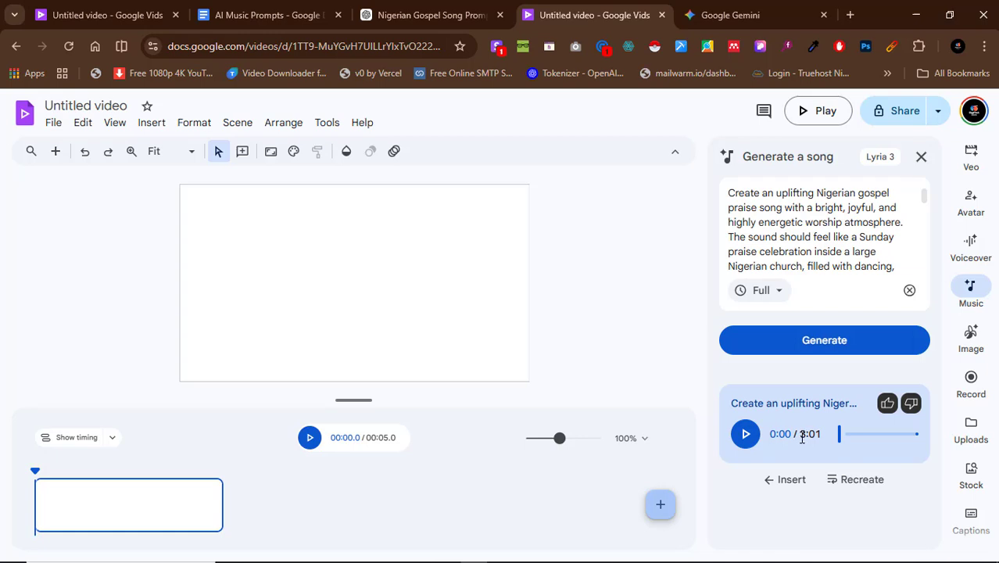
drag(802, 437, 821, 437)
mouse_move(821, 437)
mouse_down()
mouse_move(802, 435)
mouse_move(822, 436)
mouse_up()
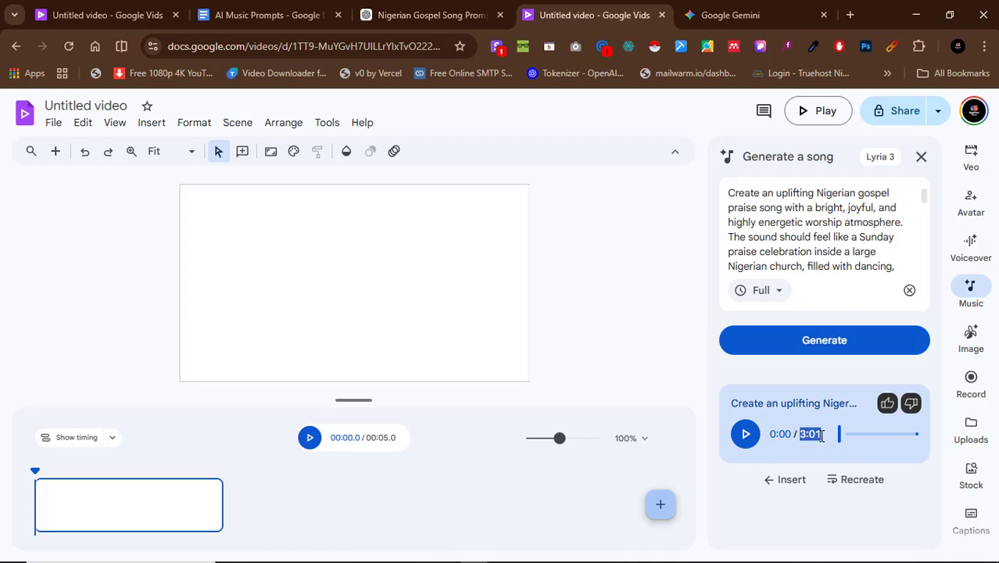
click(754, 441)
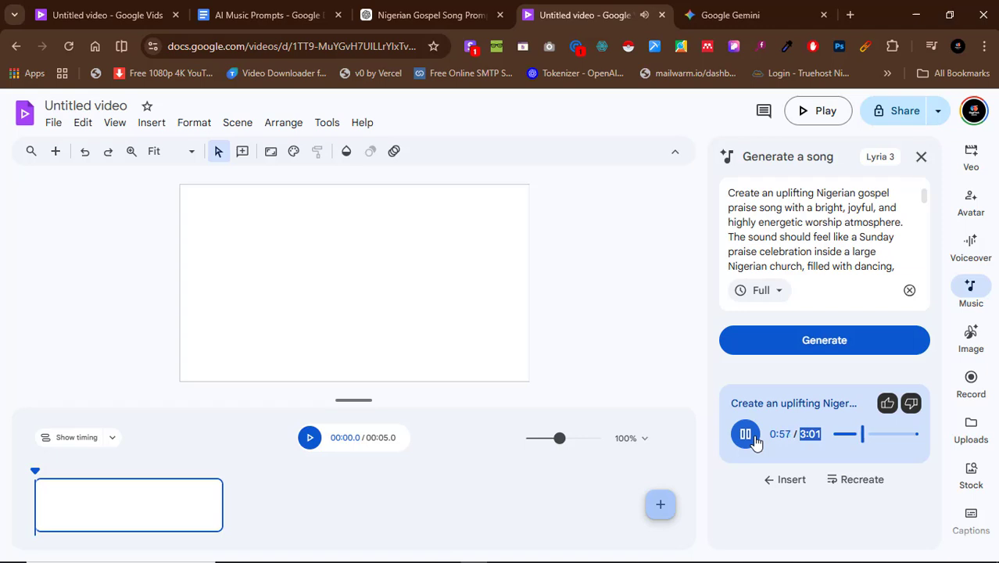
click(754, 440)
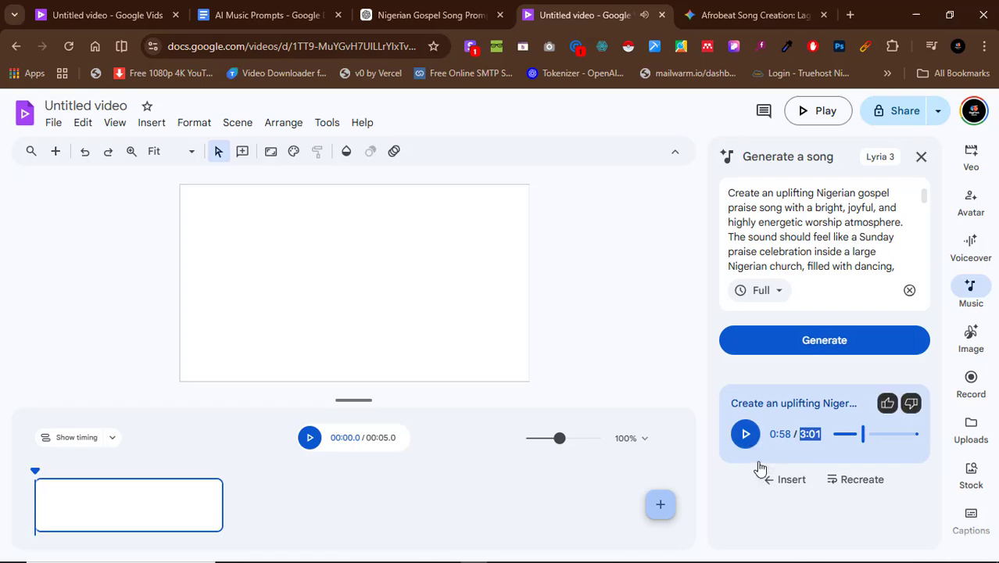
click(758, 462)
Switch to Gemini, play the opening of the generated Afrobeat track, pause it, and examine its cover and track options.
click(769, 10)
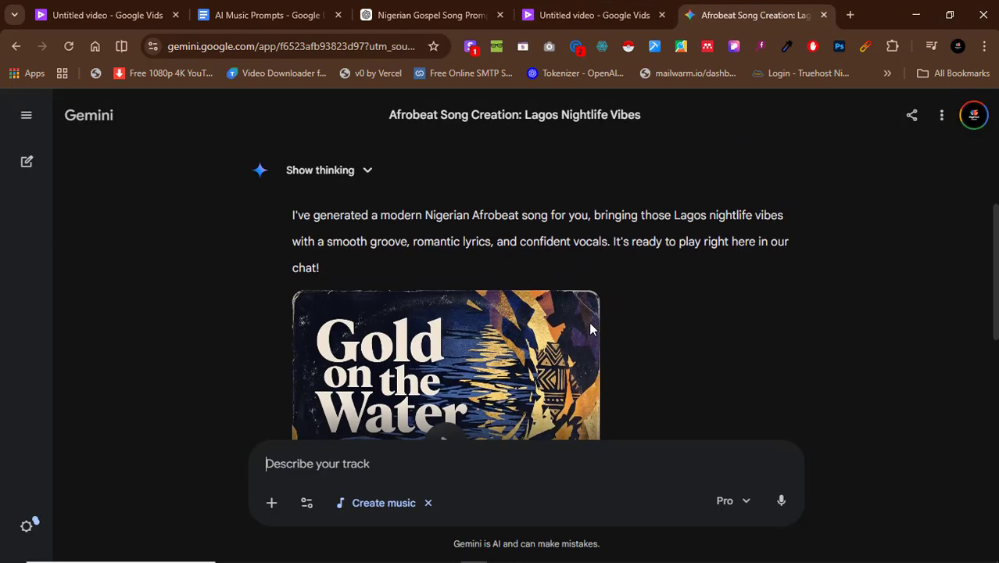
scroll(508, 293, up, 1)
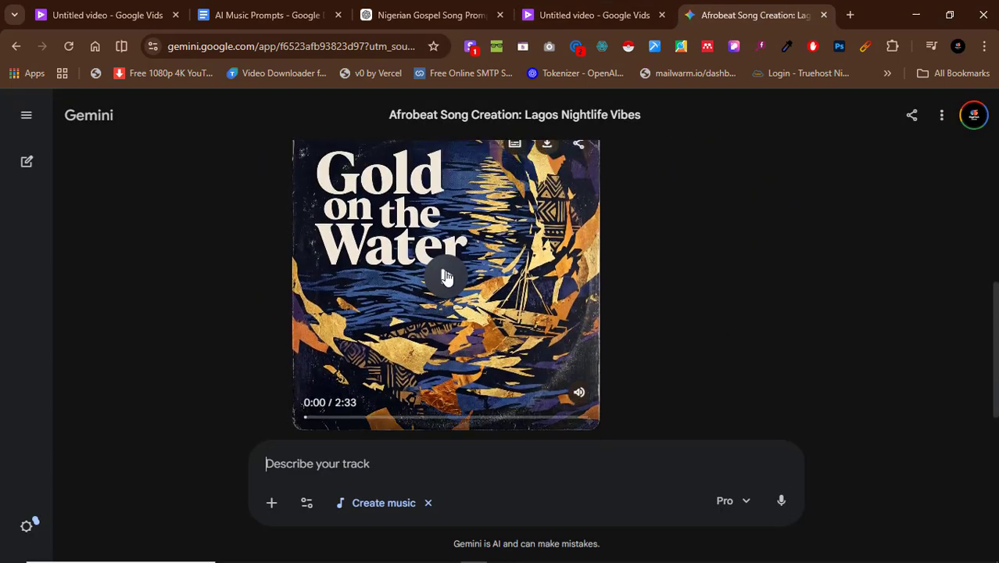
click(446, 275)
click(442, 278)
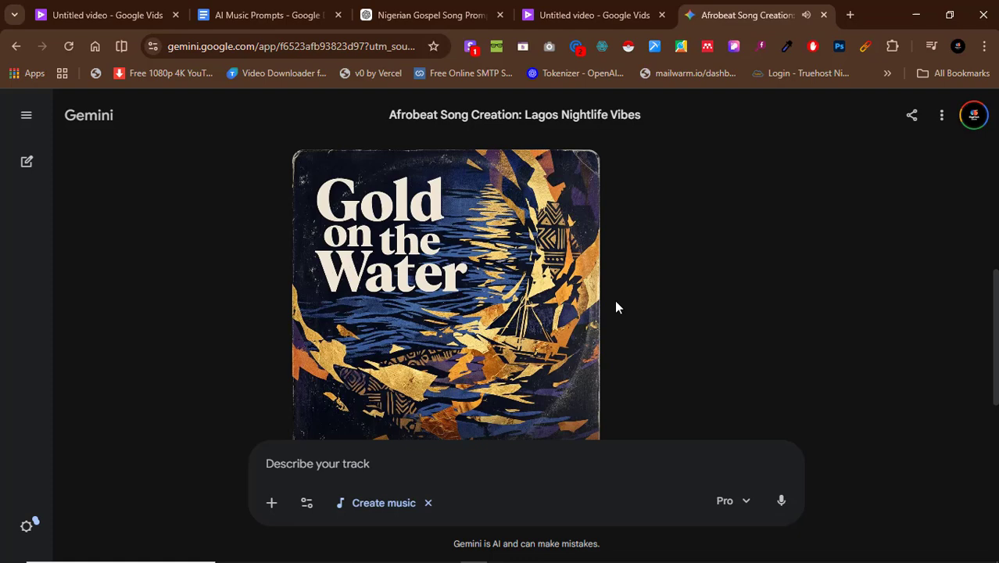
click(447, 303)
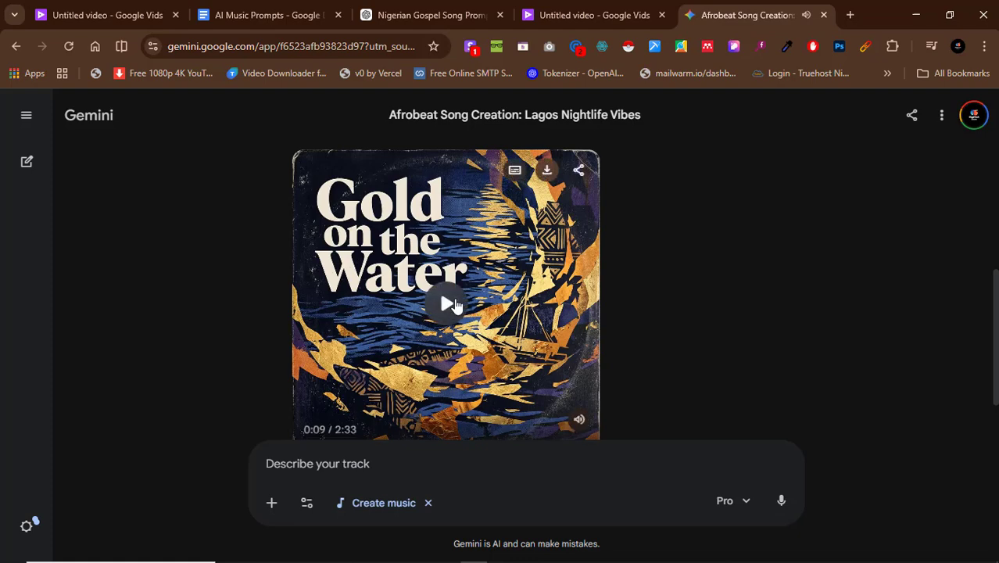
scroll(500, 250, down, 2)
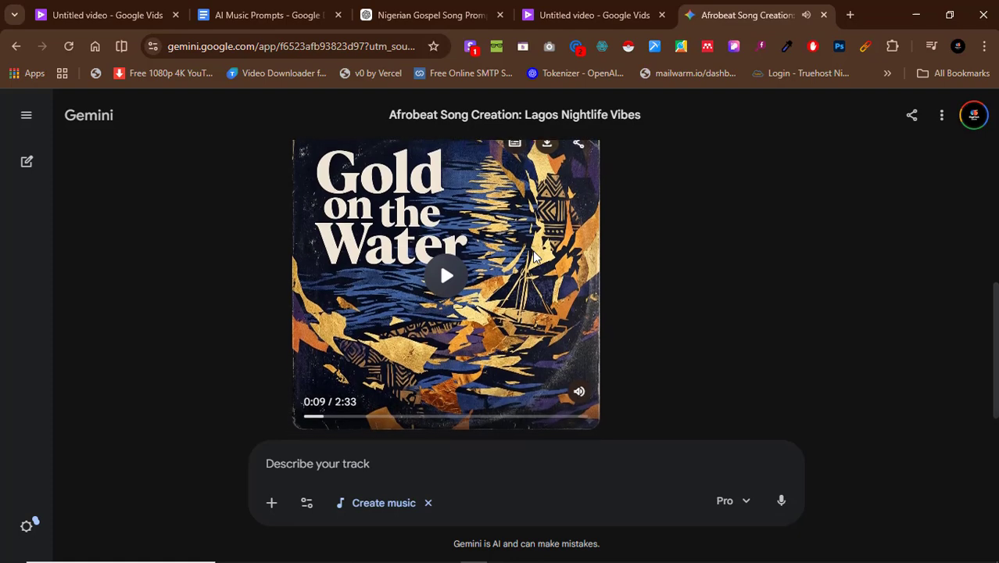
scroll(434, 234, up, 1)
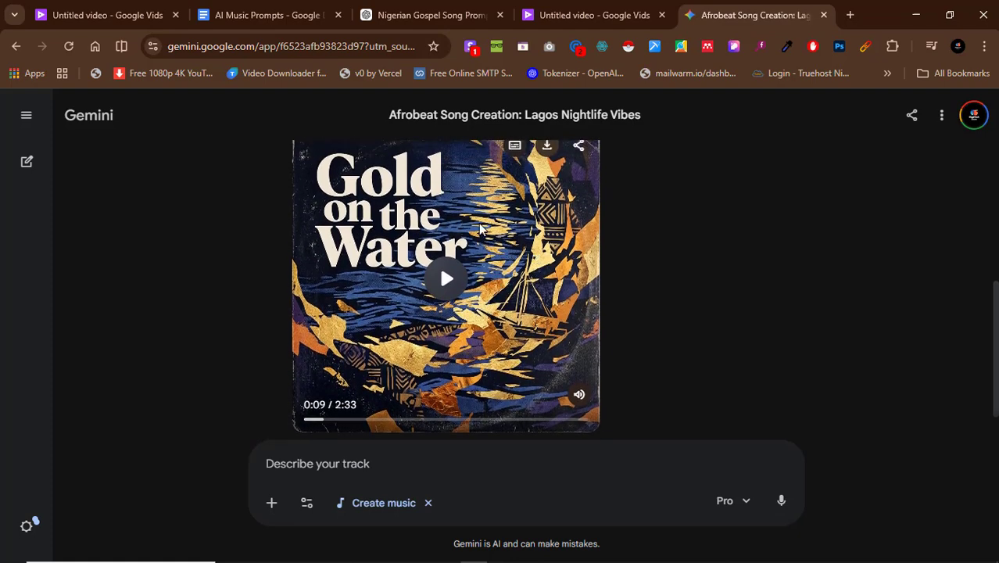
scroll(430, 226, up, 2)
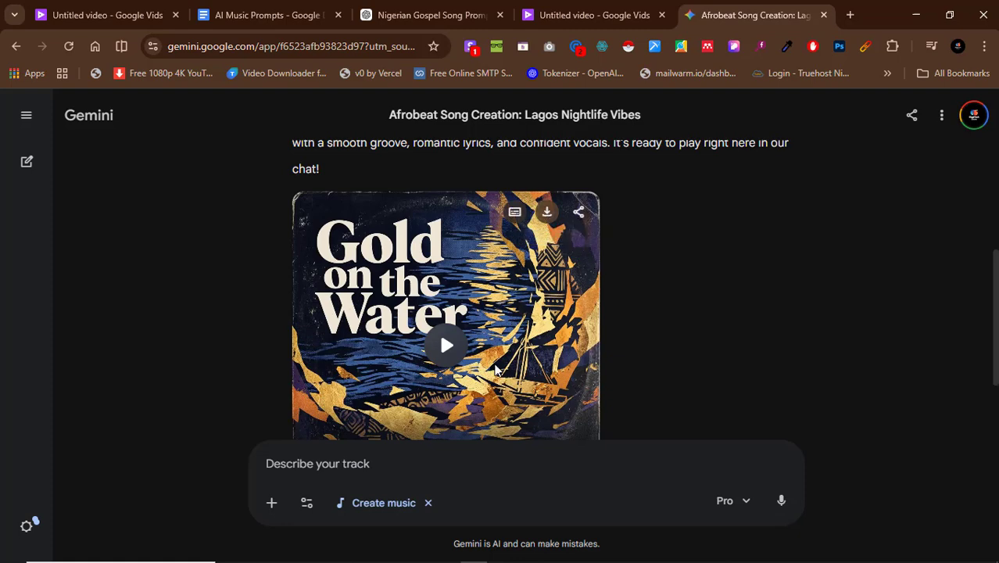
scroll(469, 329, down, 1)
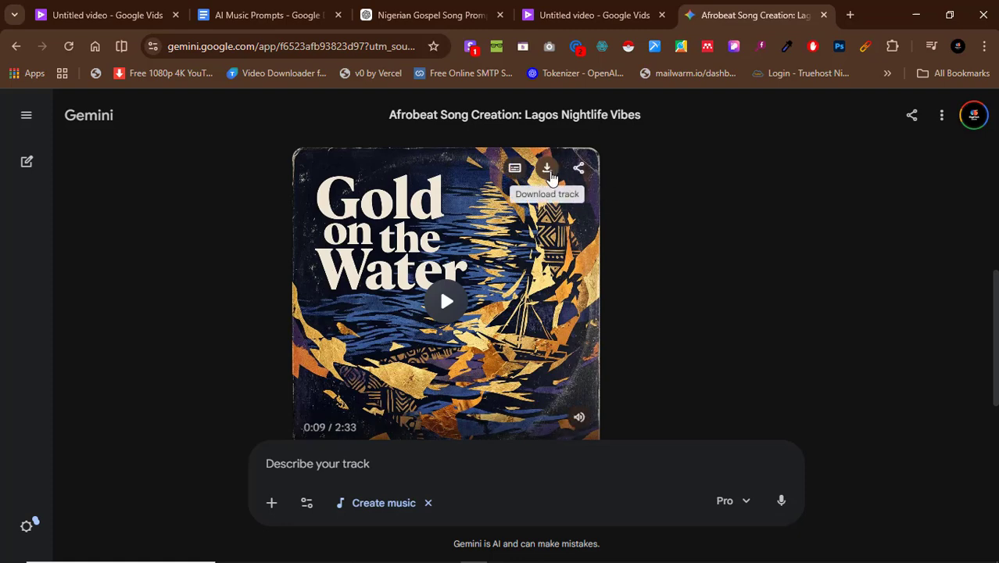
Resume the "Gold on the Water" Afrobeat track, play it to about 1:04, pause it, and check its download option.
scroll(504, 268, down, 1)
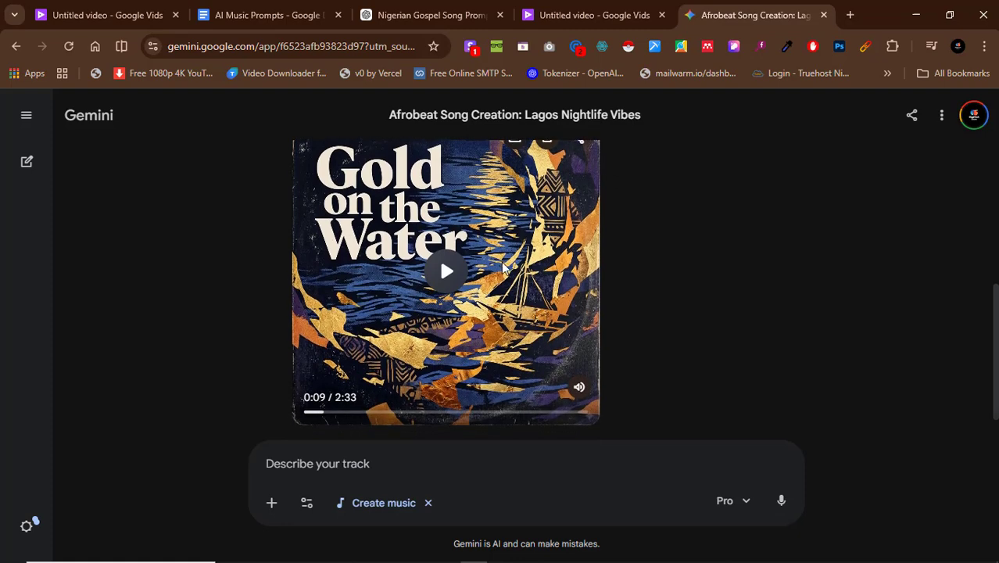
click(446, 272)
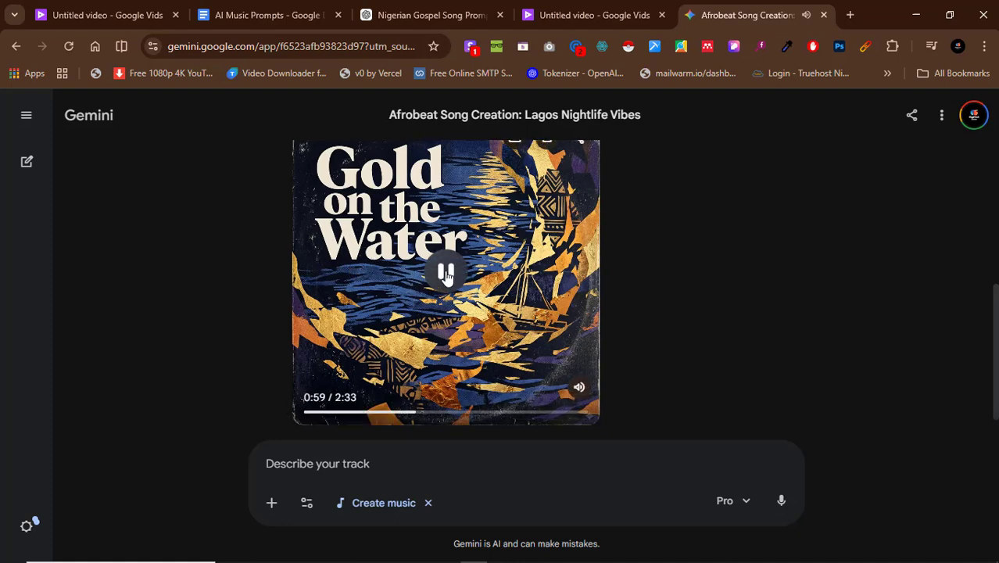
scroll(450, 275, up, 1)
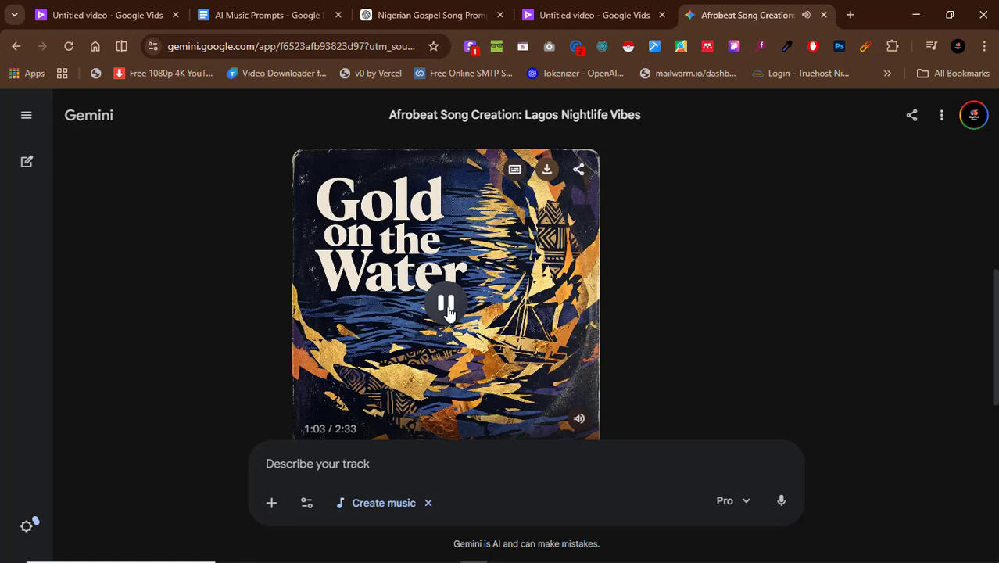
click(447, 309)
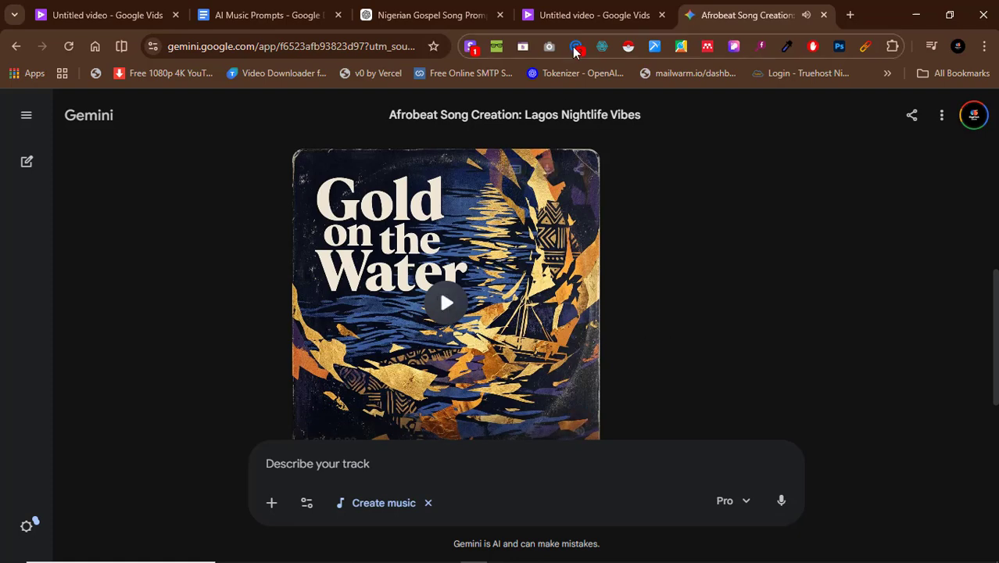
mouse_move(446, 303)
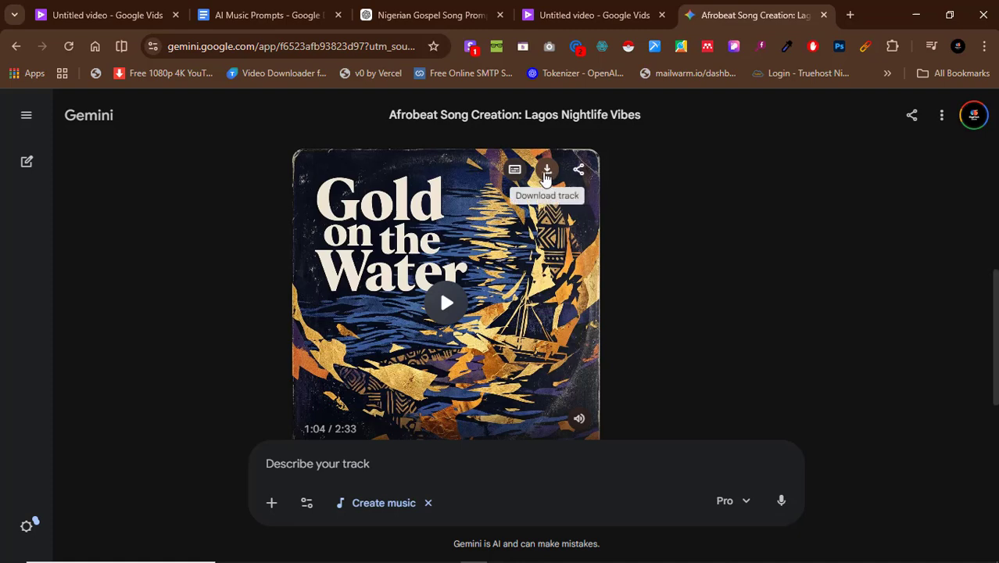
Return to the Google Vids song generator and insert the generated gospel song into the video.
click(636, 8)
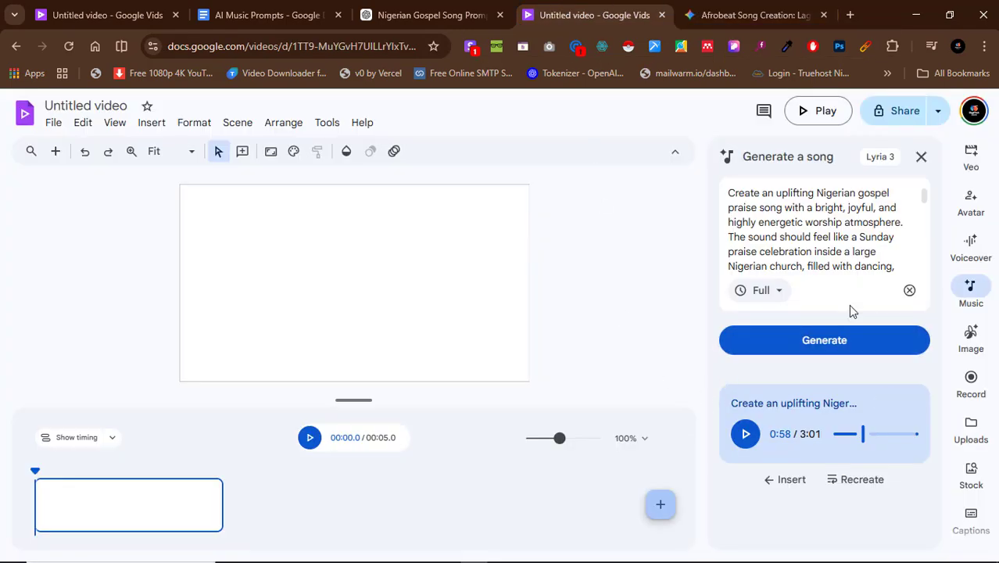
click(792, 482)
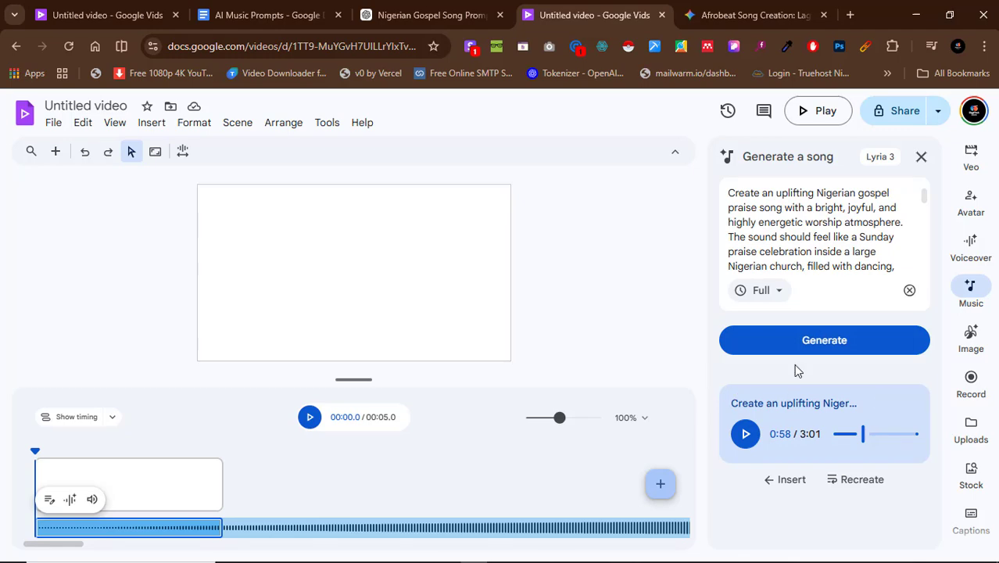
Switch to the ChatGPT gospel song conversation and submit the request "Create a music banner prompt for the above".
click(400, 8)
click(137, 253)
scroll(136, 253, down, 5)
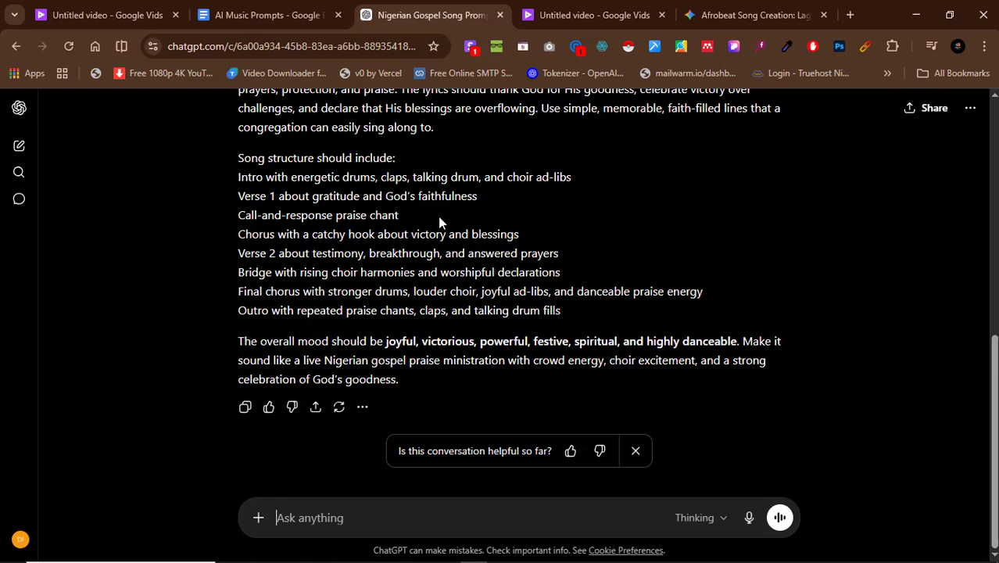
text(c banner prompt for the above)
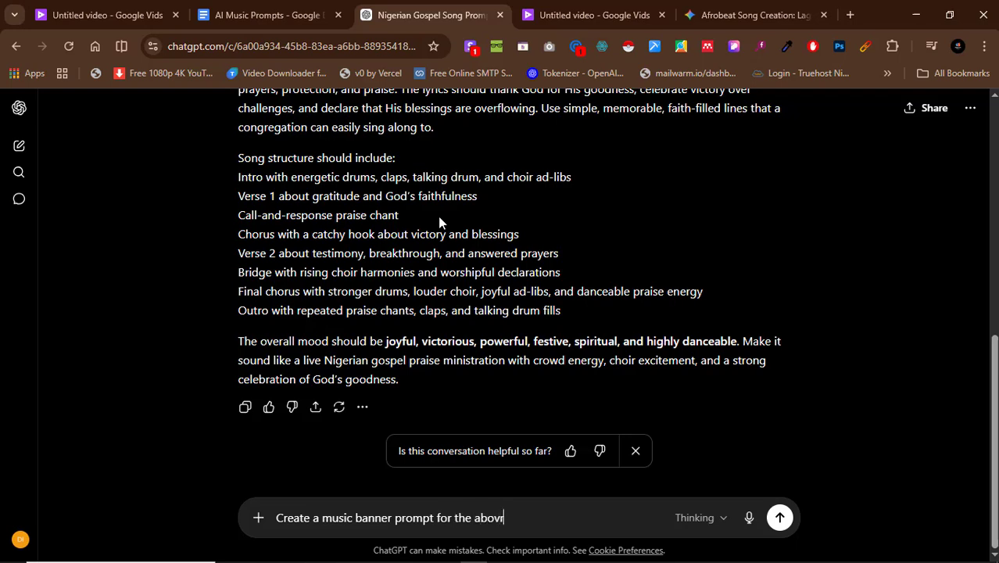
key(Return)
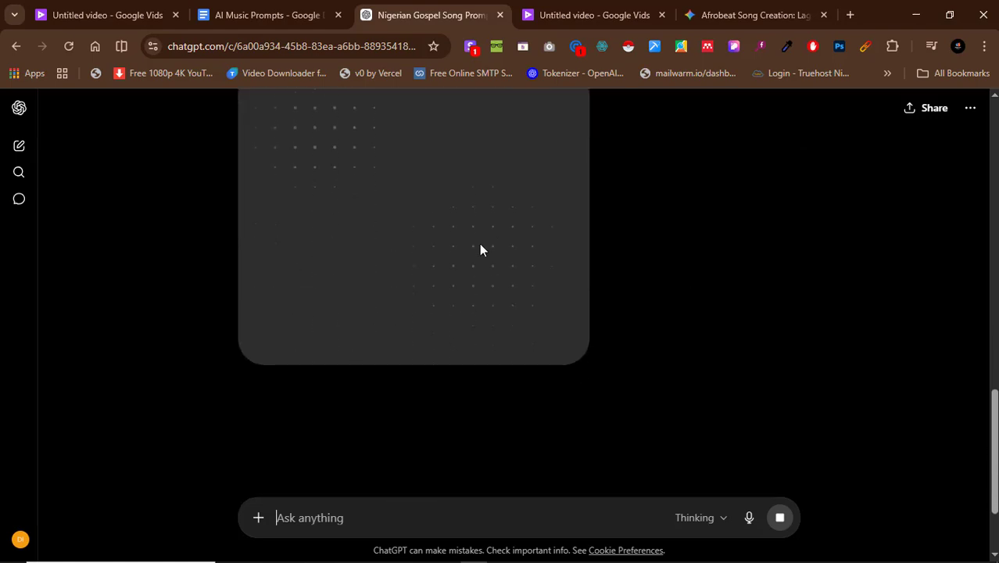
Copy the first two paragraphs of the generated banner prompt, from "Create a powerful and uplifting" through "clean modern layout.".
scroll(479, 249, up, 3)
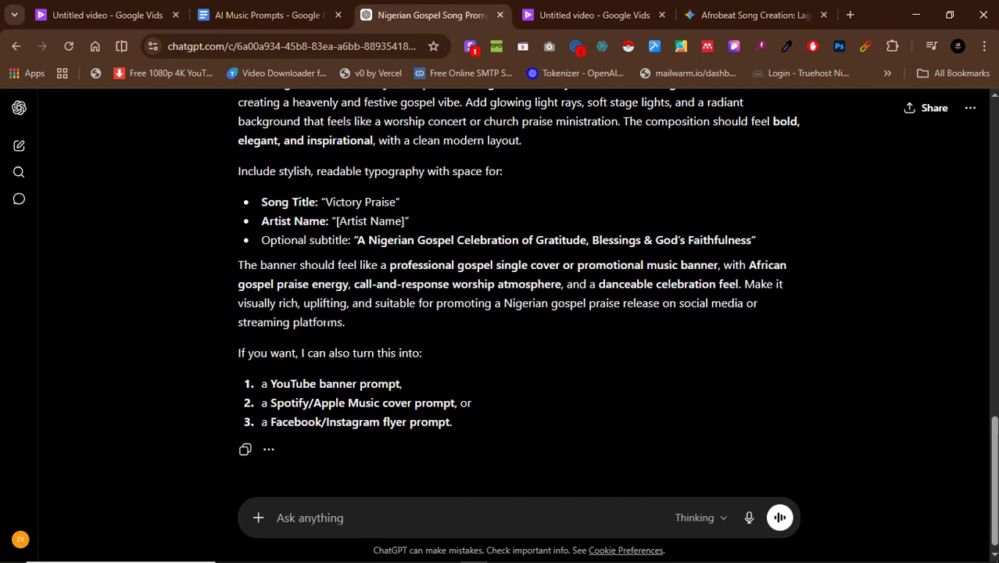
scroll(322, 312, up, 1)
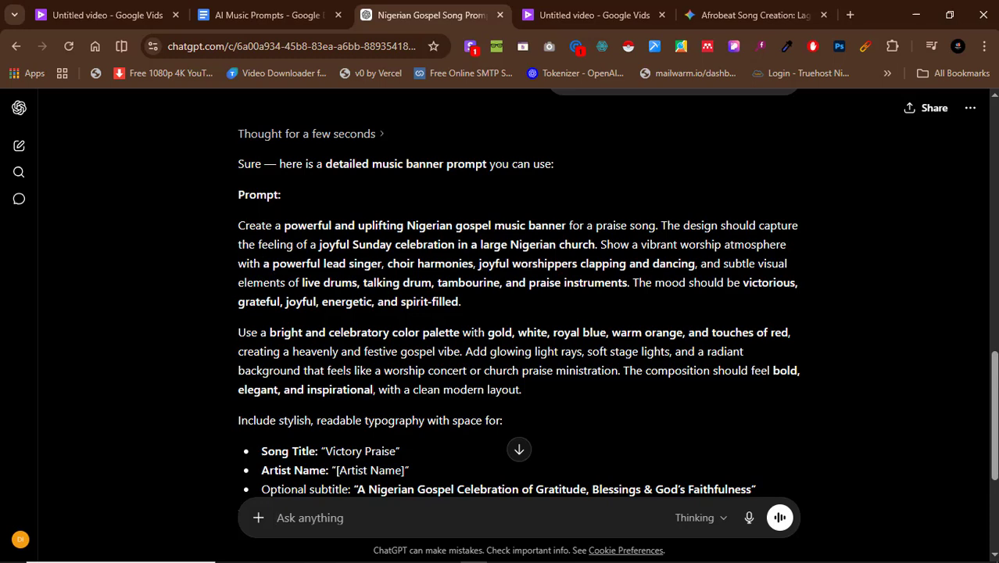
drag(239, 228, 546, 398)
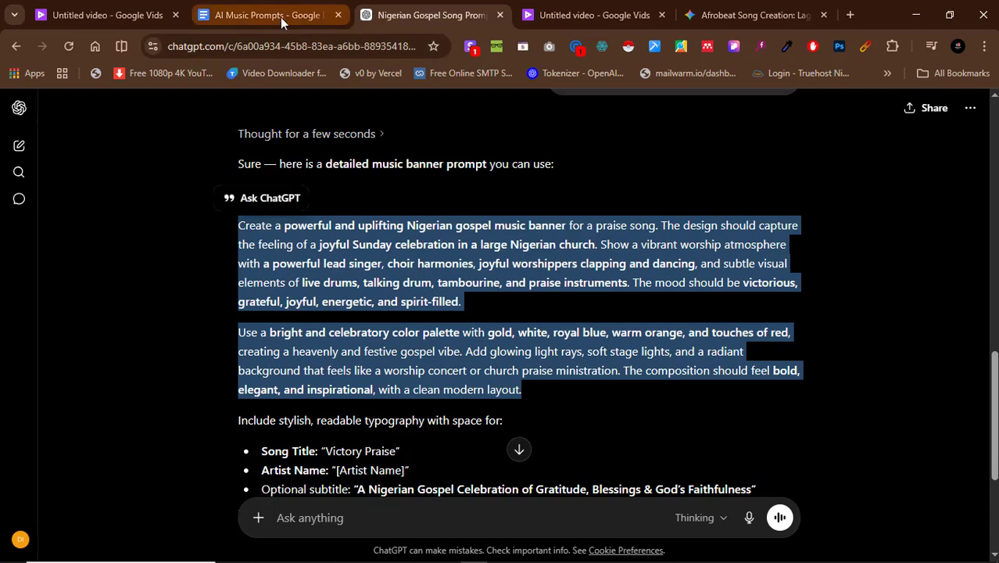
Switch to Google Vids, open the image generator, and set the image aspect ratio to Landscape 16:9.
click(538, 14)
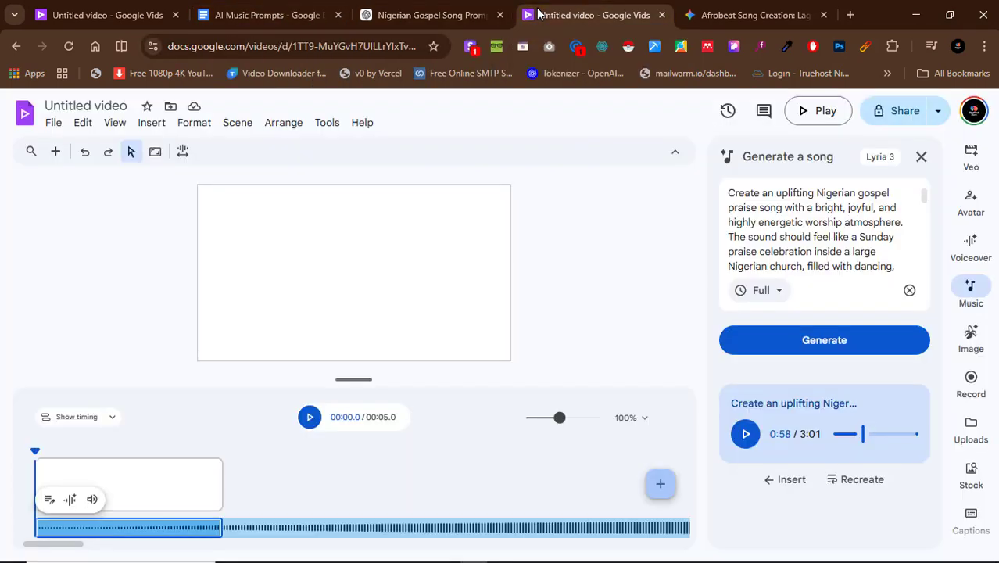
click(970, 334)
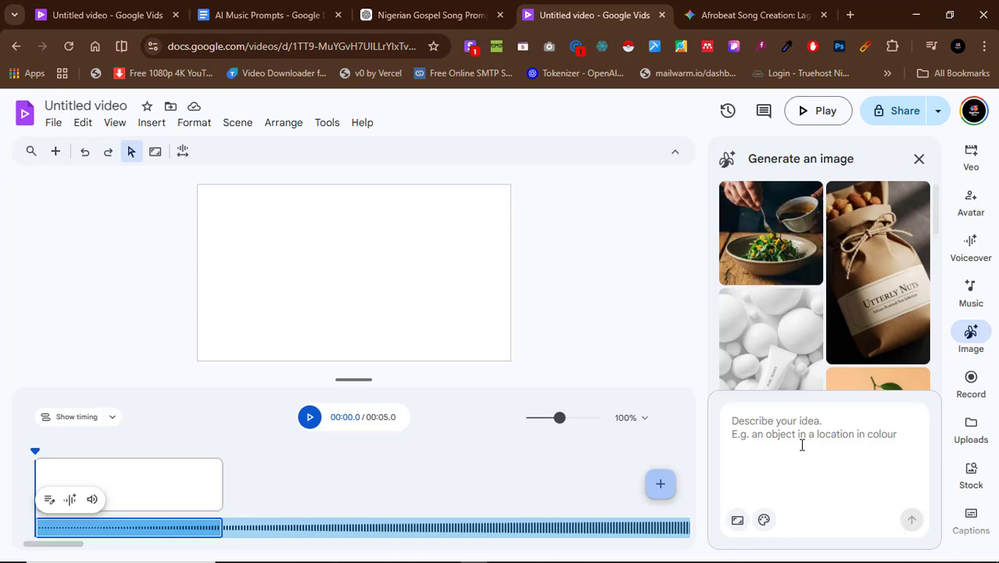
click(737, 521)
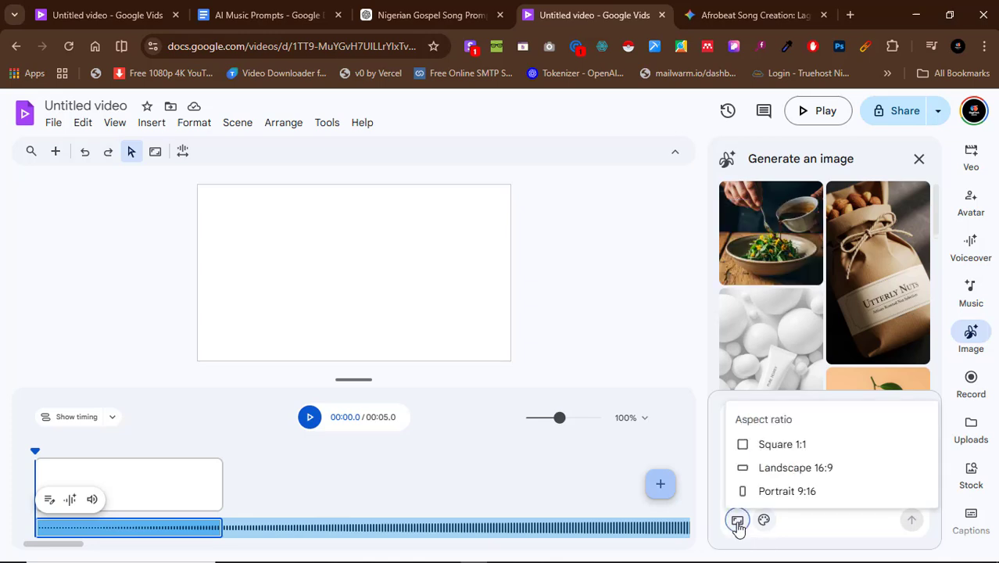
click(825, 469)
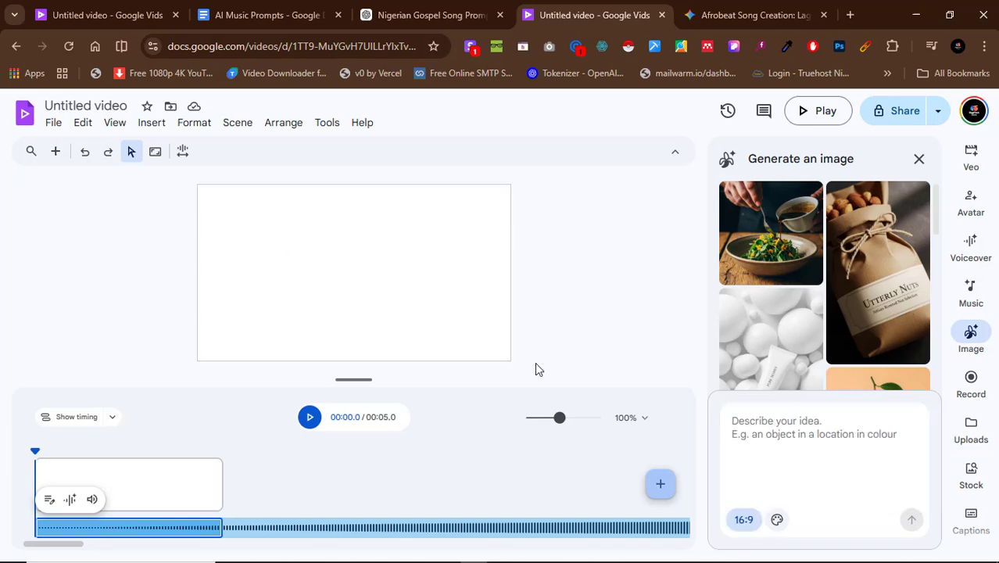
click(743, 520)
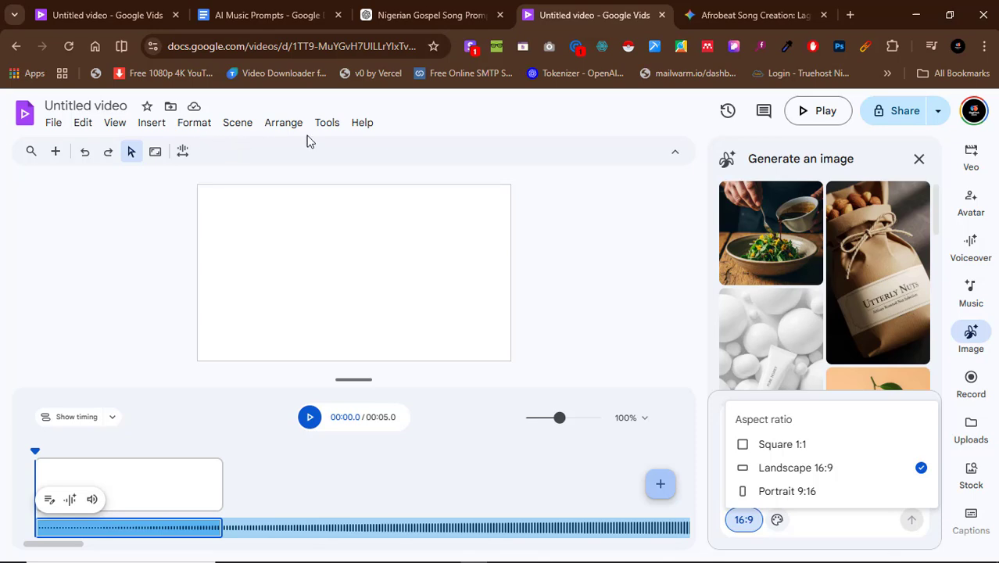
click(451, 131)
Select the blank scene and change the video size to Square 1:1.
click(192, 483)
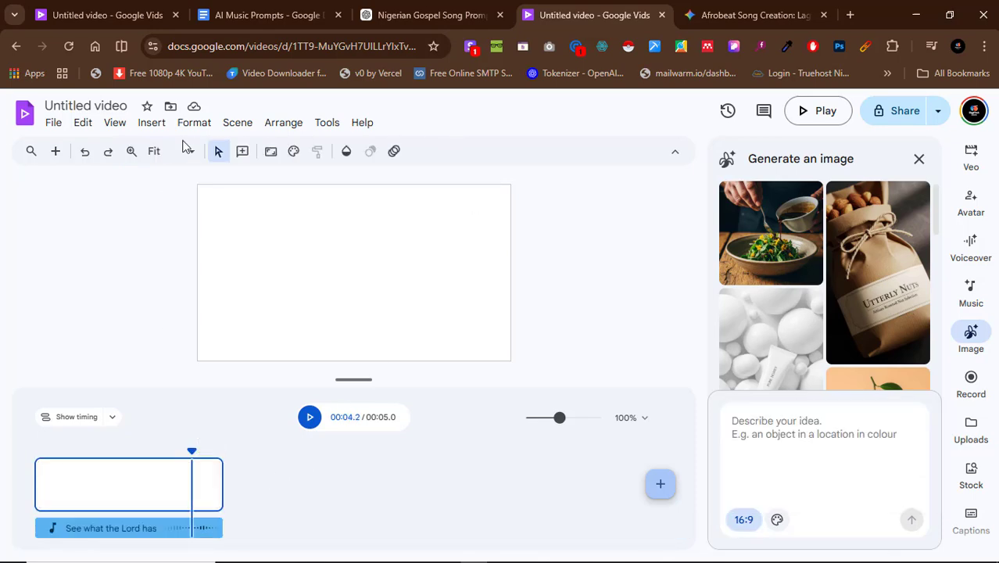
click(275, 154)
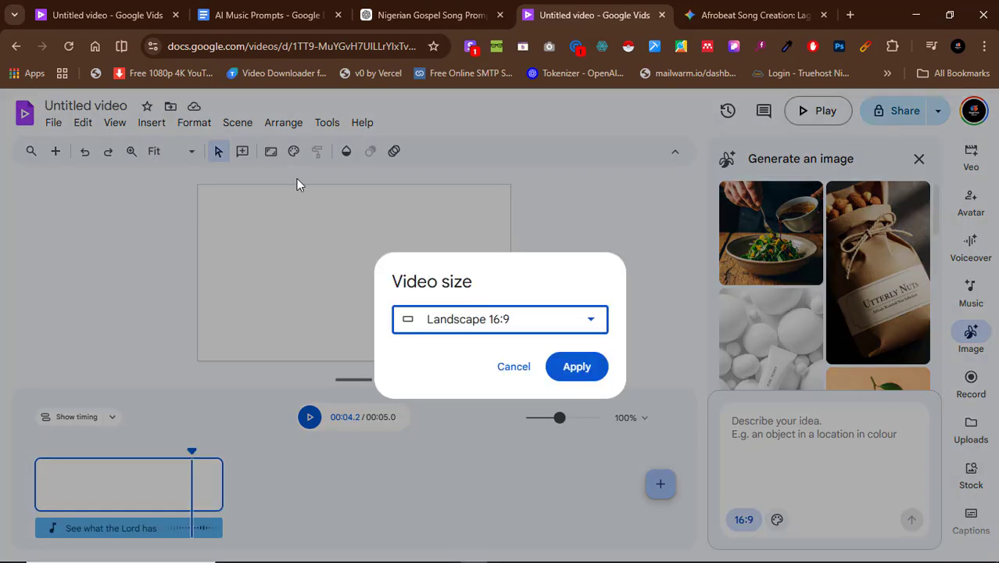
click(492, 315)
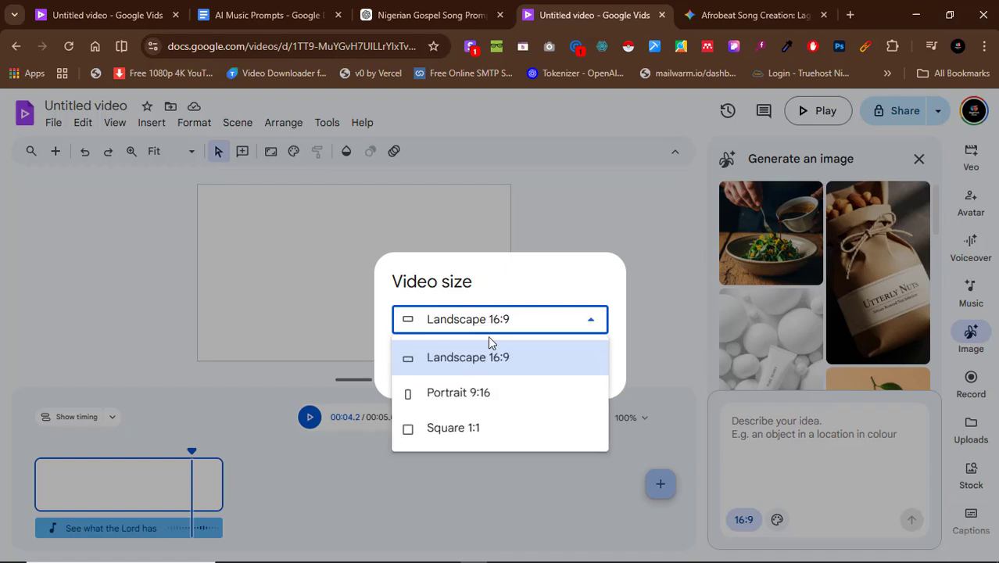
click(476, 434)
click(571, 391)
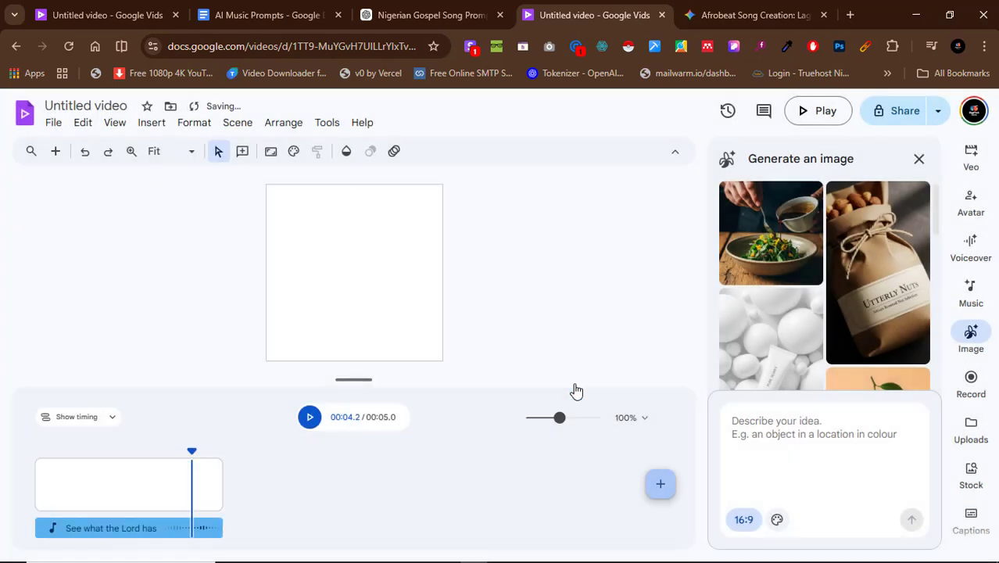
Set the image aspect ratio to Square 1:1, paste the copied gospel banner prompt, and generate the image.
click(765, 470)
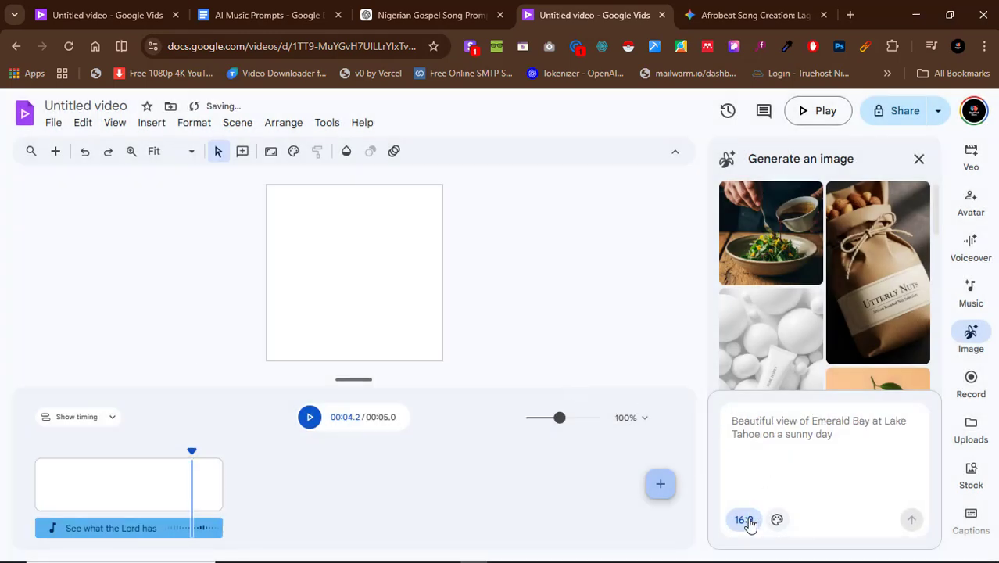
click(748, 521)
click(788, 445)
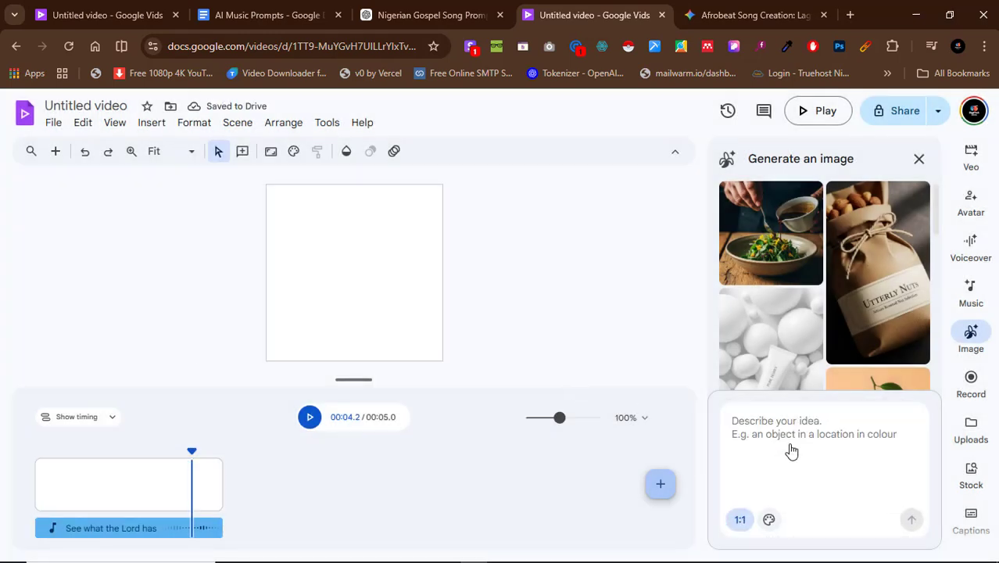
click(775, 443)
key(ctrl+v)
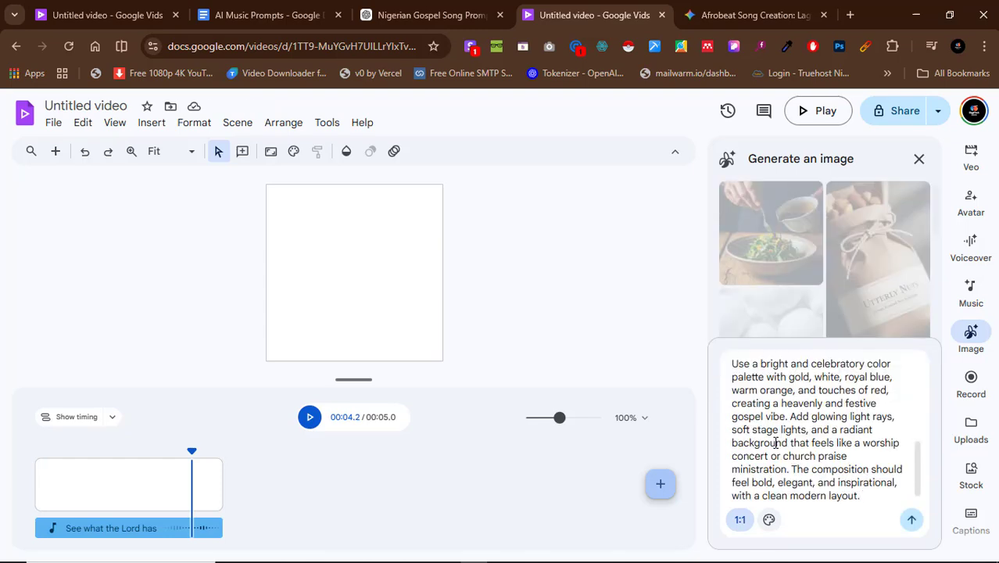
scroll(775, 442, up, 5)
click(910, 519)
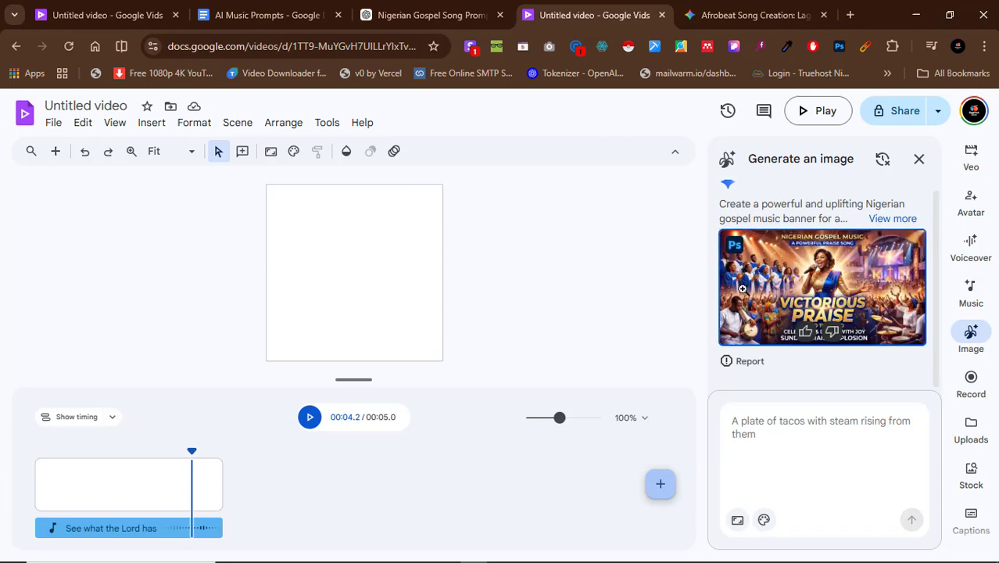
Set the aspect ratio to Square 1:1 again, preview the generated banner, and generate another from the same pasted prompt.
click(736, 522)
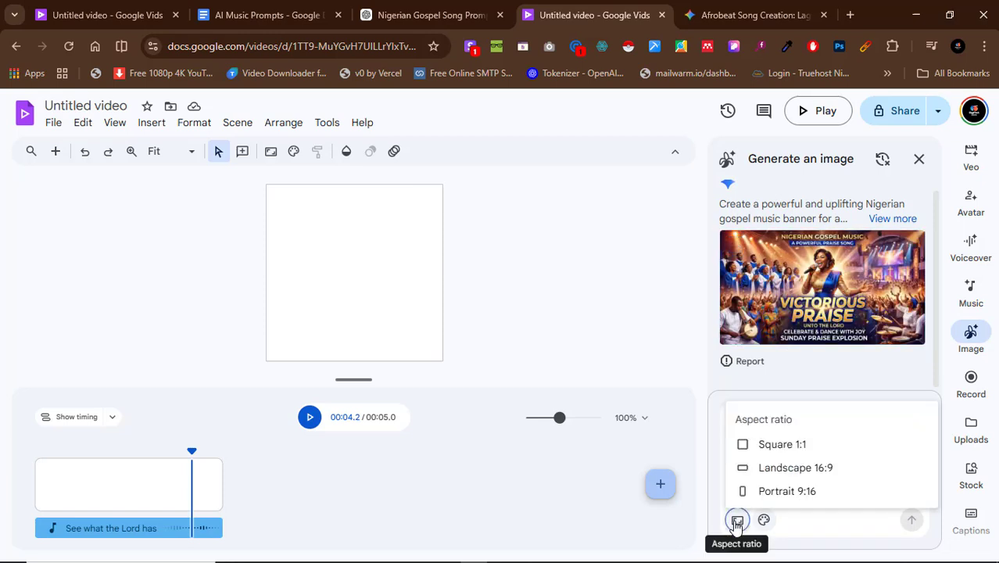
click(782, 445)
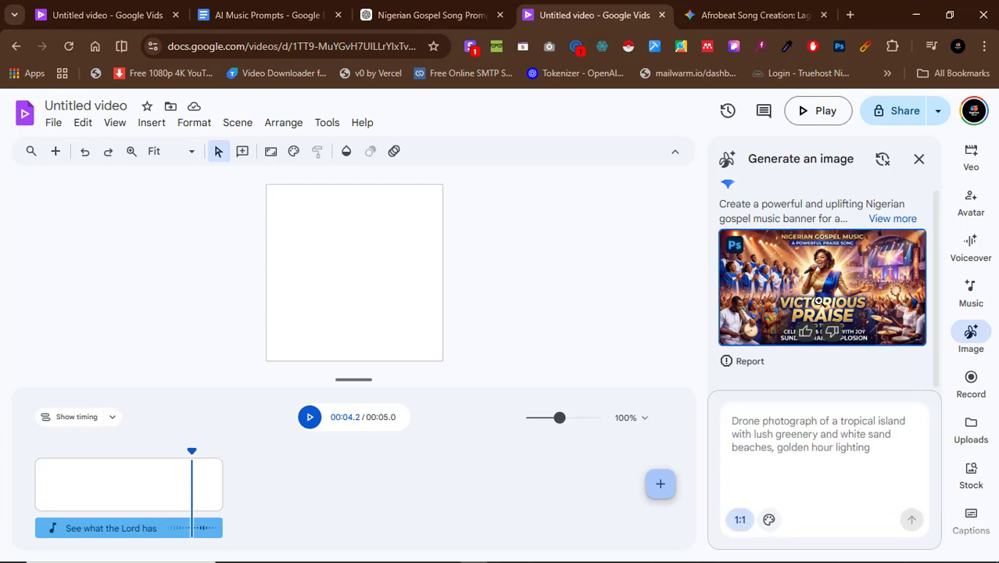
click(821, 297)
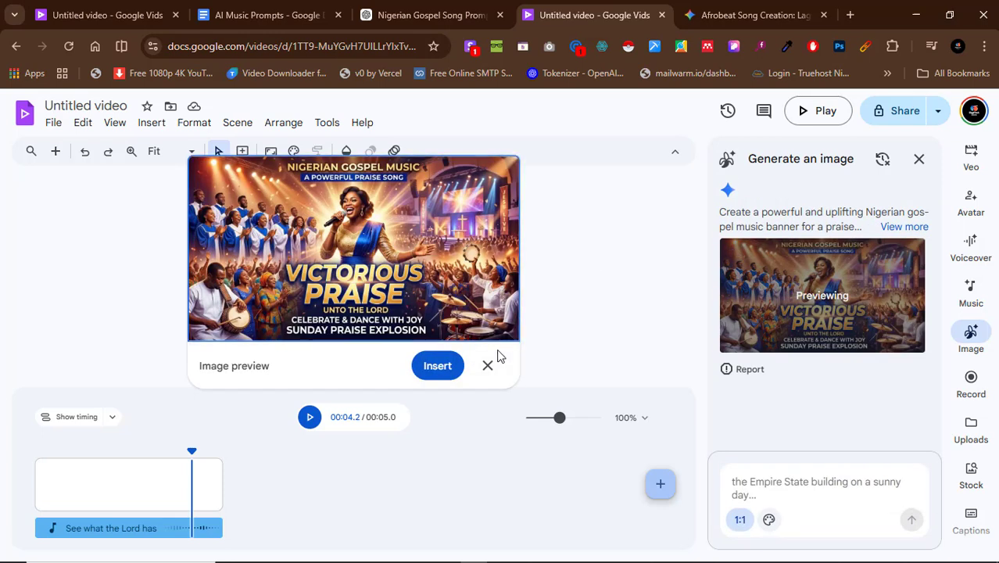
click(795, 480)
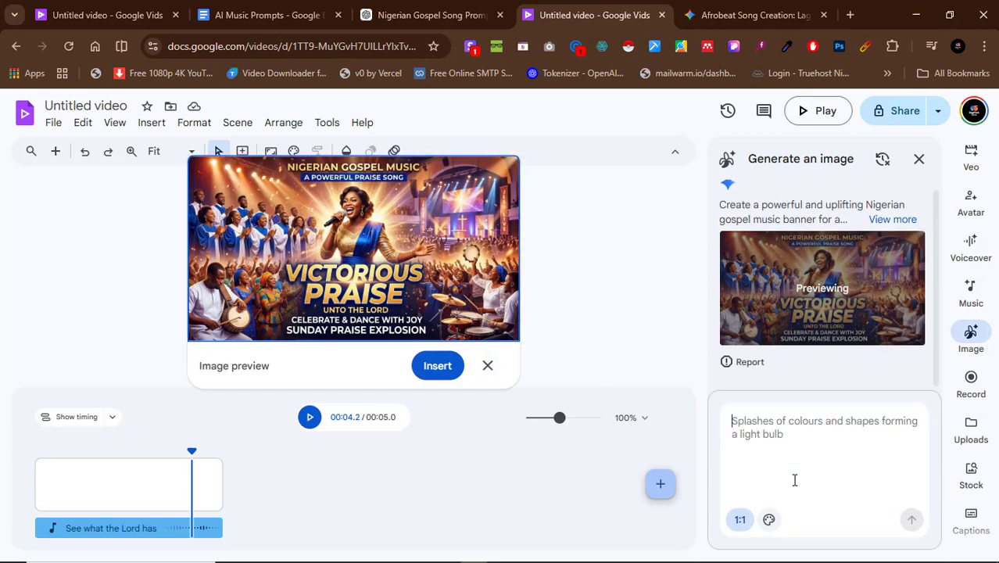
key(ctrl+v)
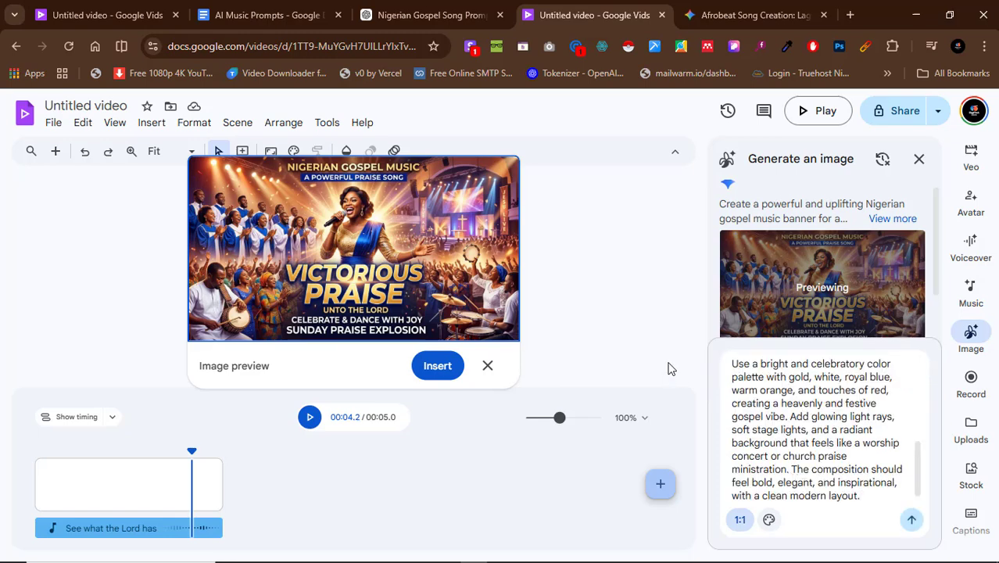
click(913, 519)
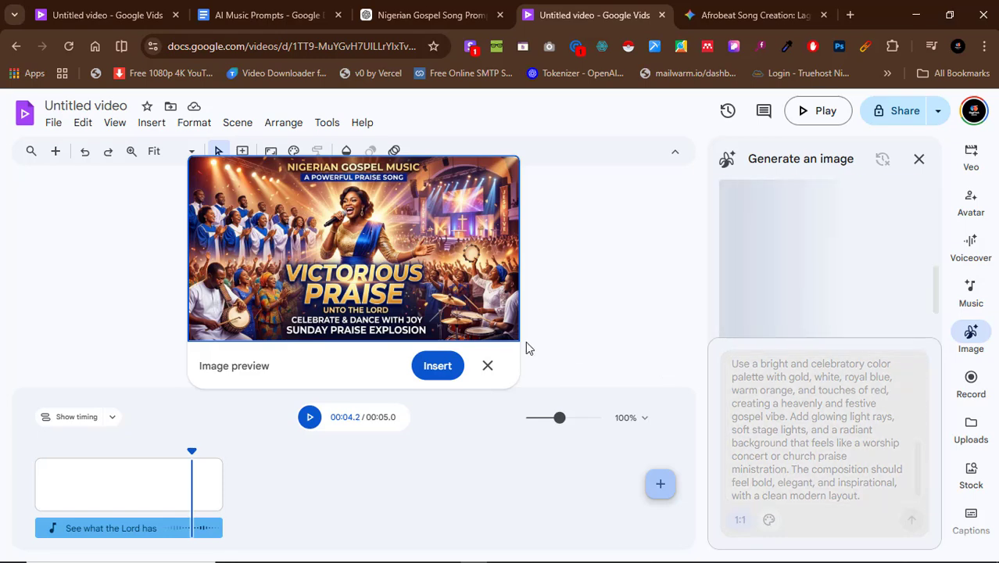
Close the first banner's preview, examine the second "Victorious Praise" banner at larger size, and close its preview.
click(485, 366)
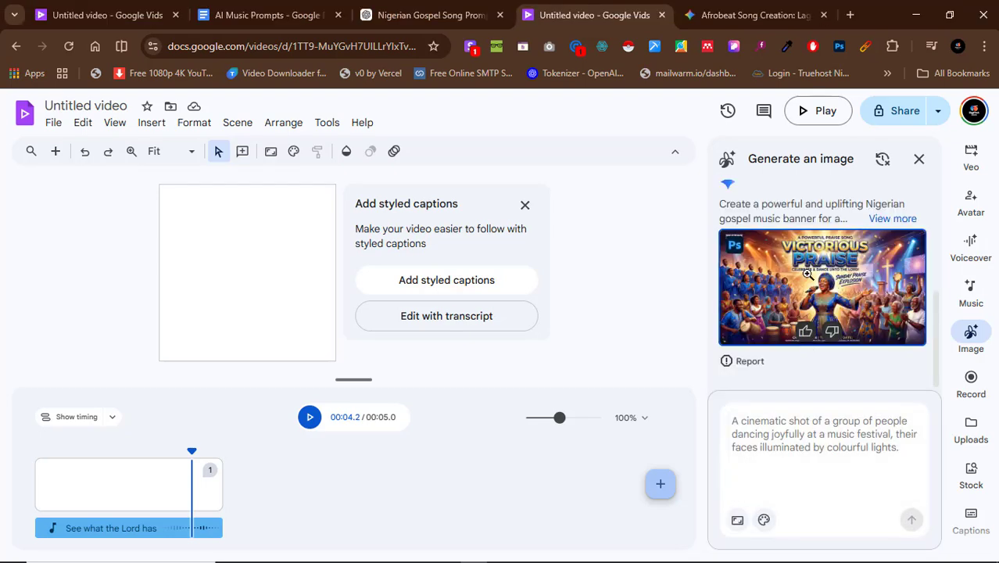
click(828, 278)
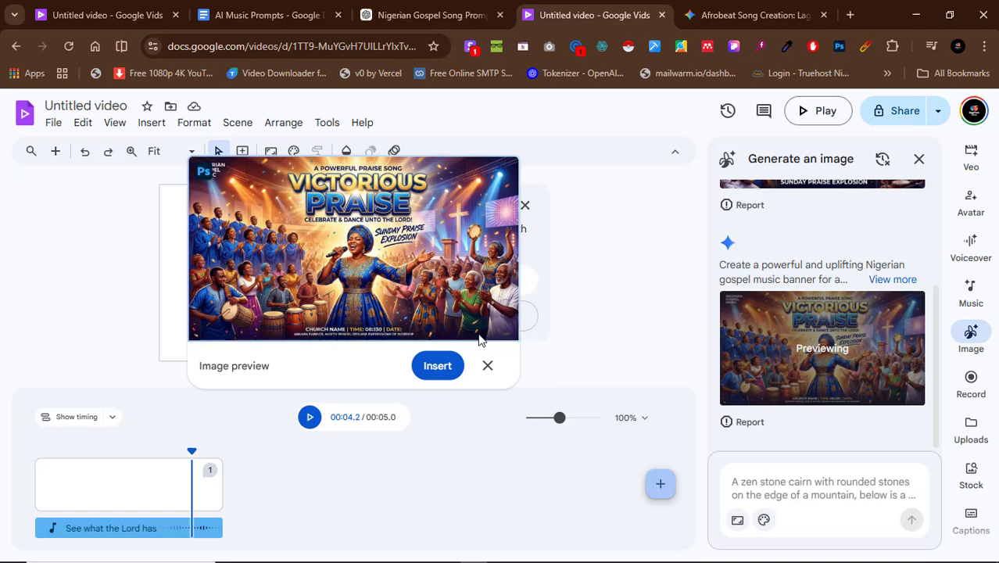
click(488, 365)
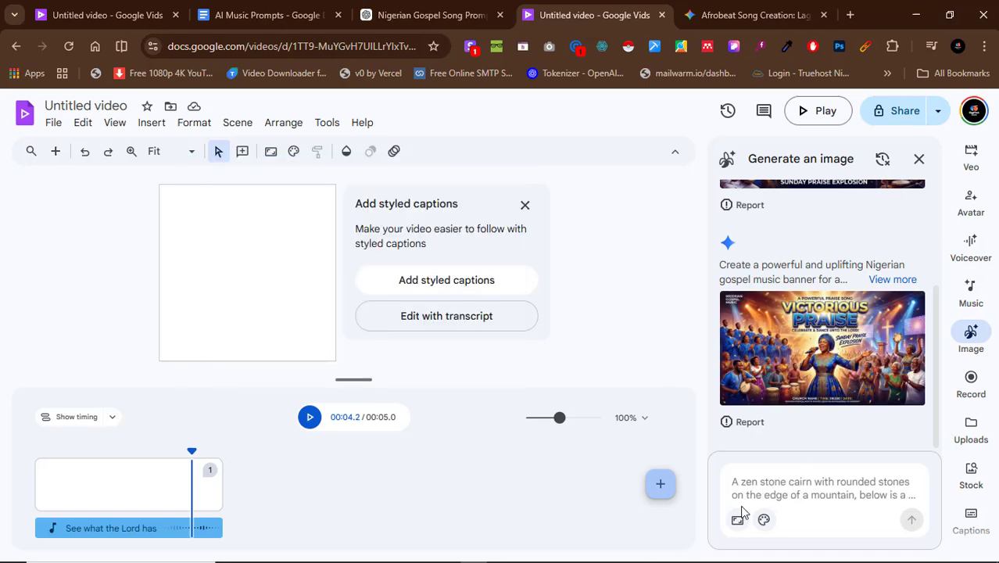
Change the video size to Landscape 16:9 and dismiss the styled captions suggestion.
click(739, 520)
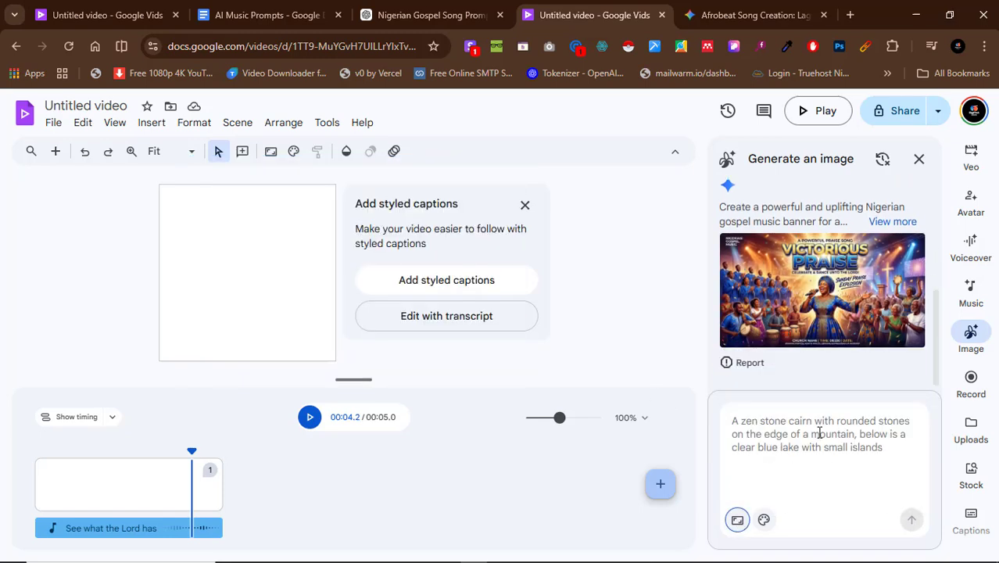
click(739, 521)
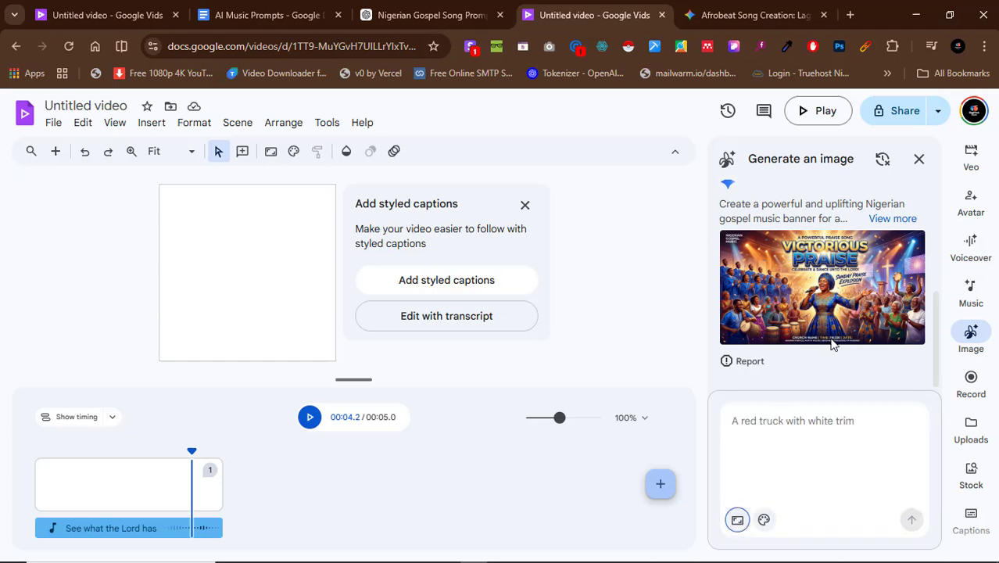
scroll(831, 342, down, 5)
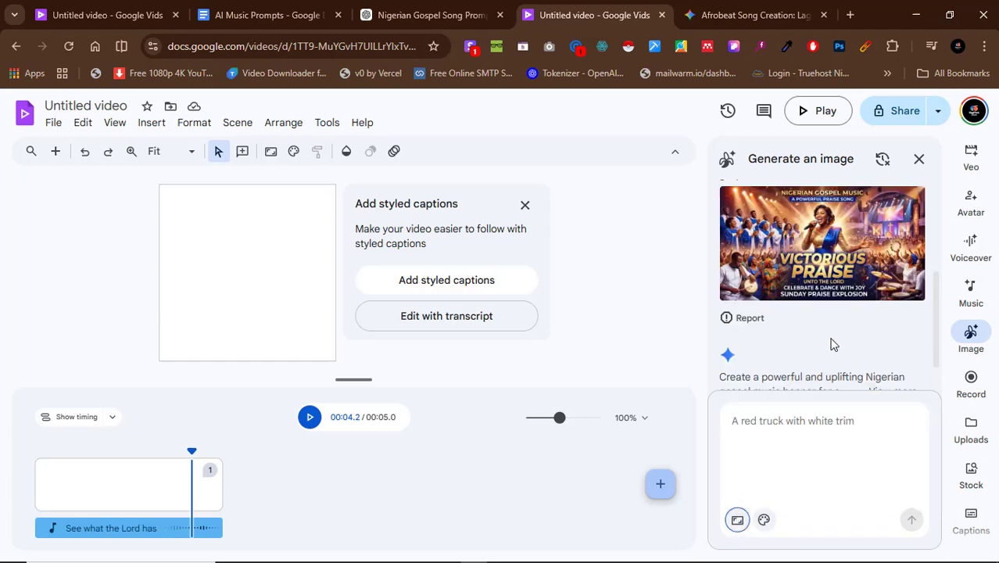
click(271, 154)
click(506, 323)
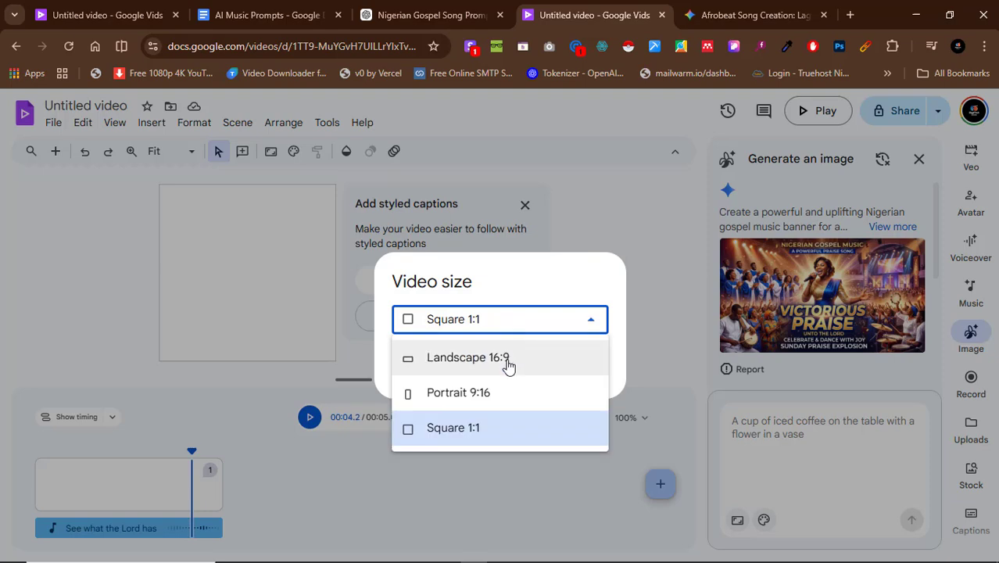
click(508, 362)
click(592, 392)
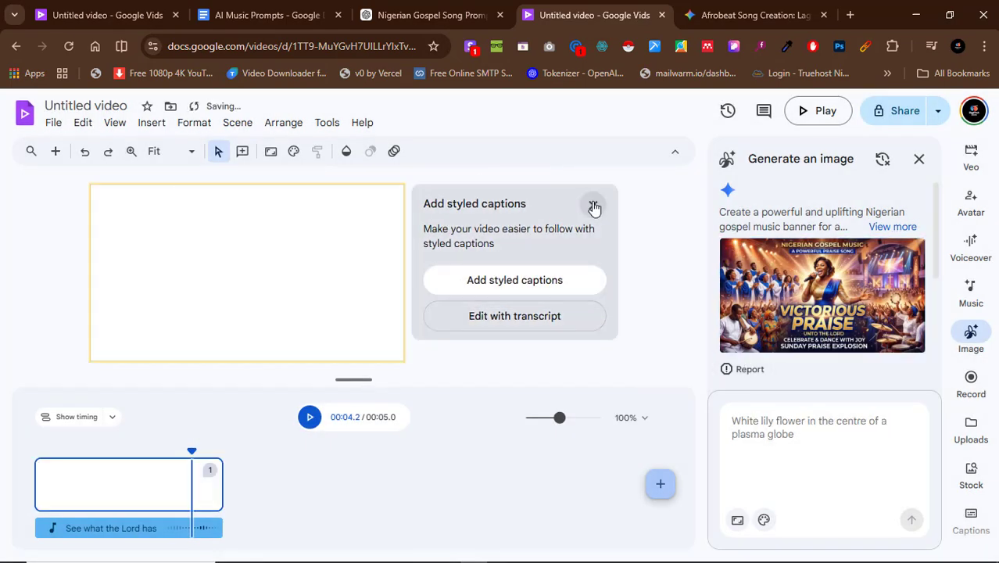
click(592, 205)
Preview the first generated "Victorious Praise" banner and insert it into the blank scene.
scroll(866, 337, down, 1)
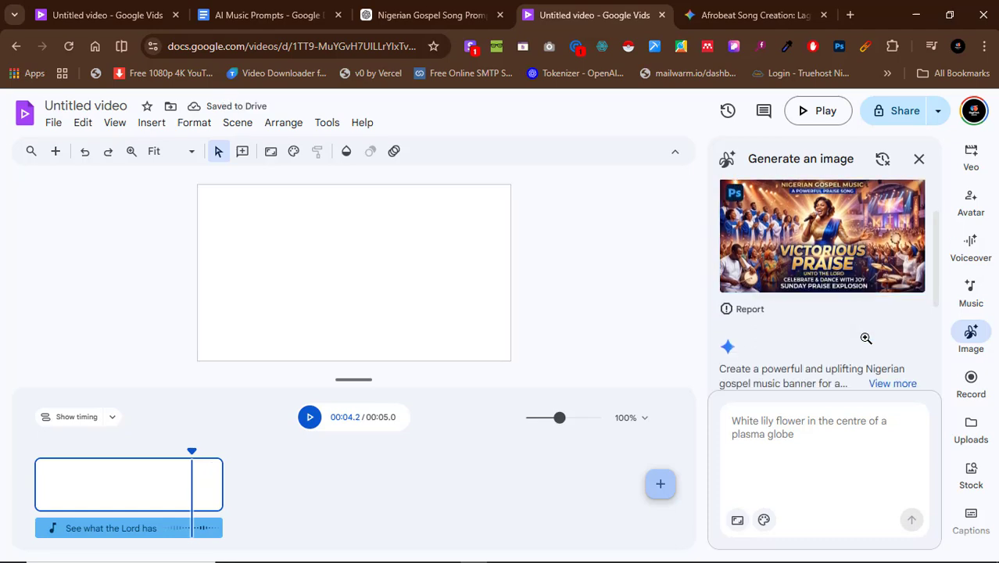
scroll(848, 309, up, 1)
click(859, 277)
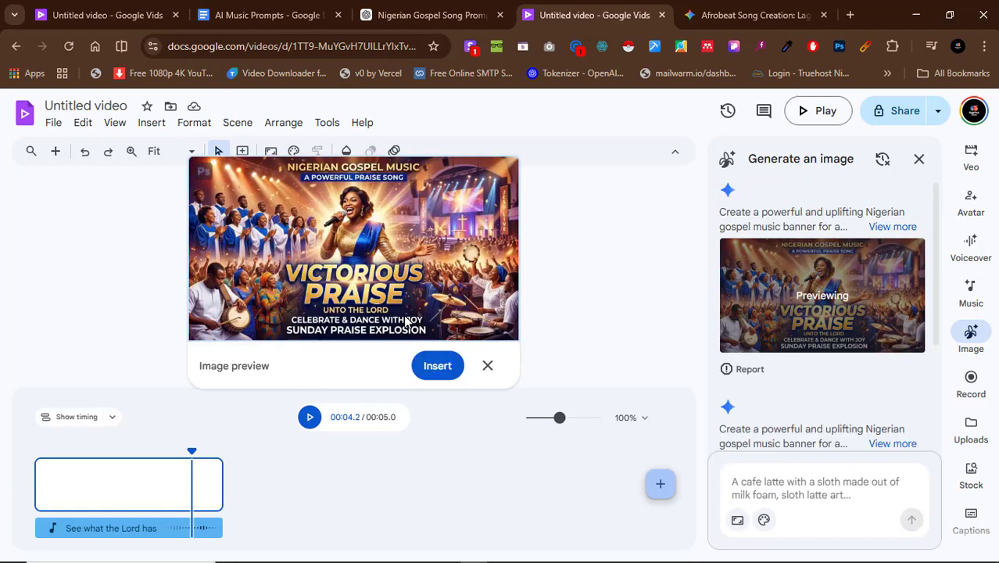
click(444, 359)
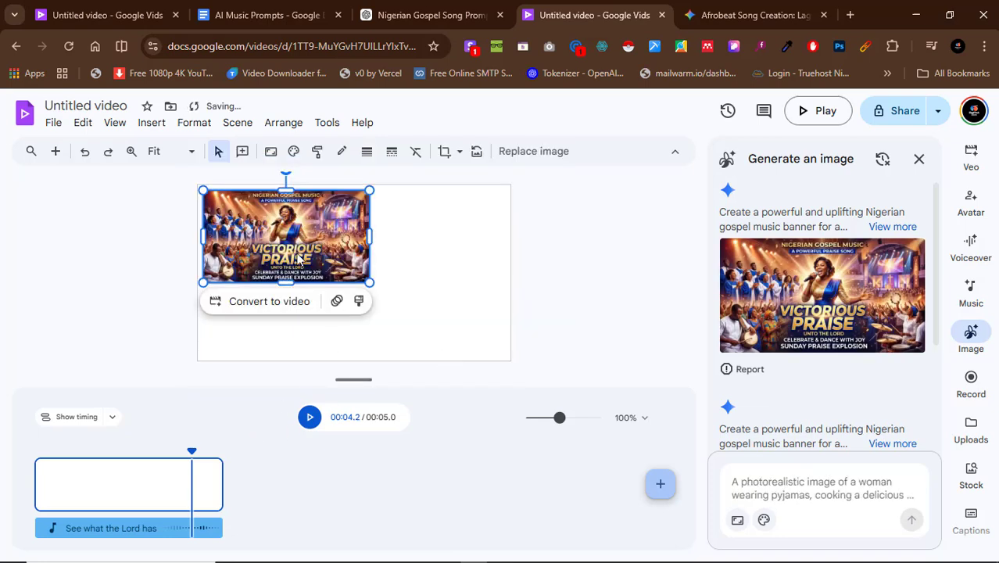
Set the inserted "Victorious Praise" banner as the scene's background so it fills the frame.
right_click(293, 211)
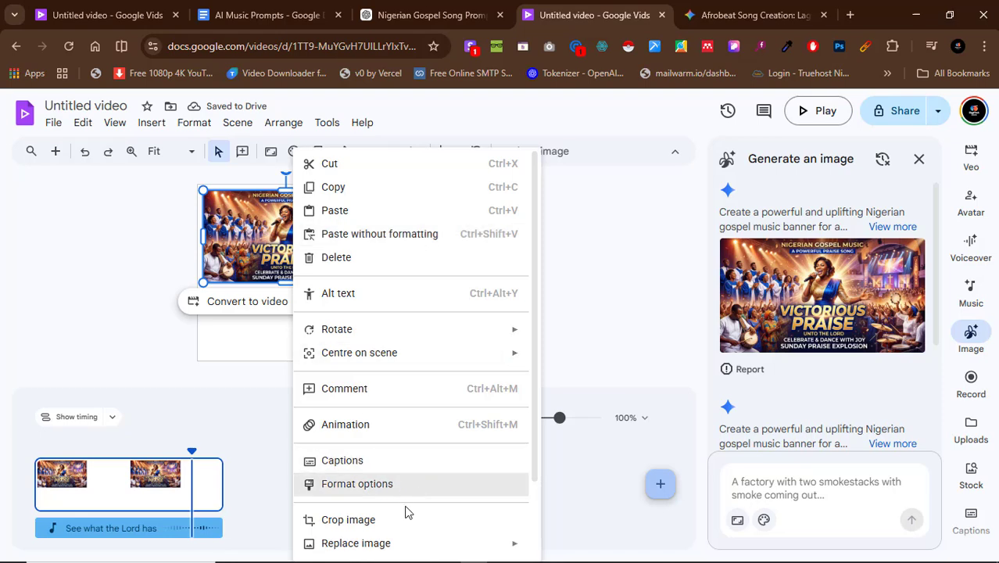
mouse_move(396, 543)
scroll(396, 543, down, 2)
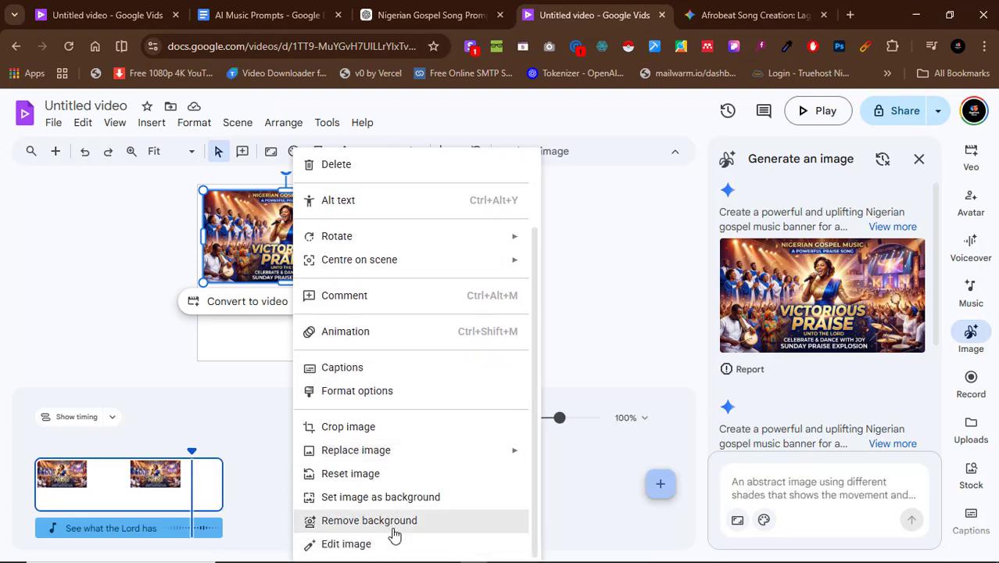
click(399, 500)
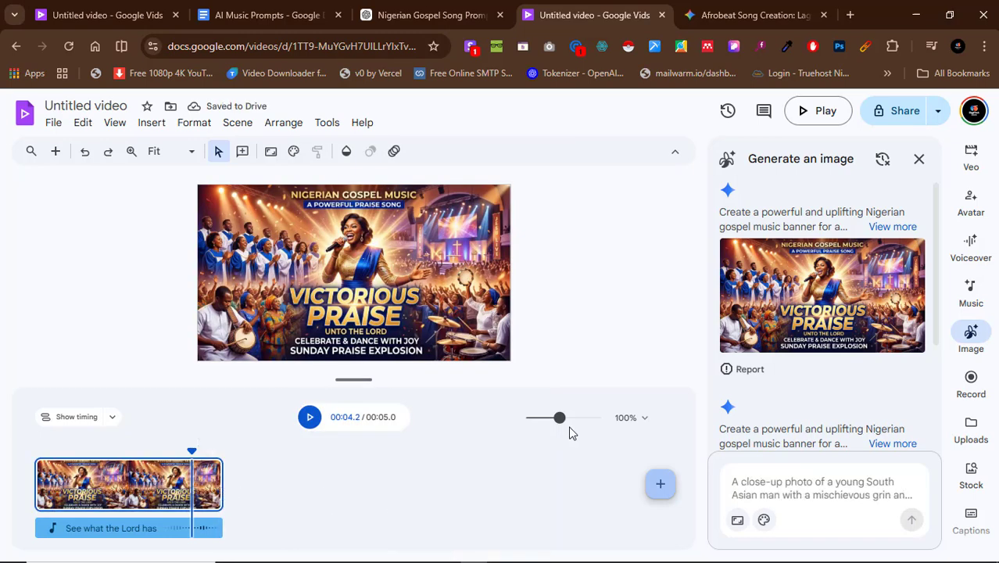
Extend the banner scene on the timeline to a duration of 03:01.4 to cover the full song.
drag(561, 426, 545, 426)
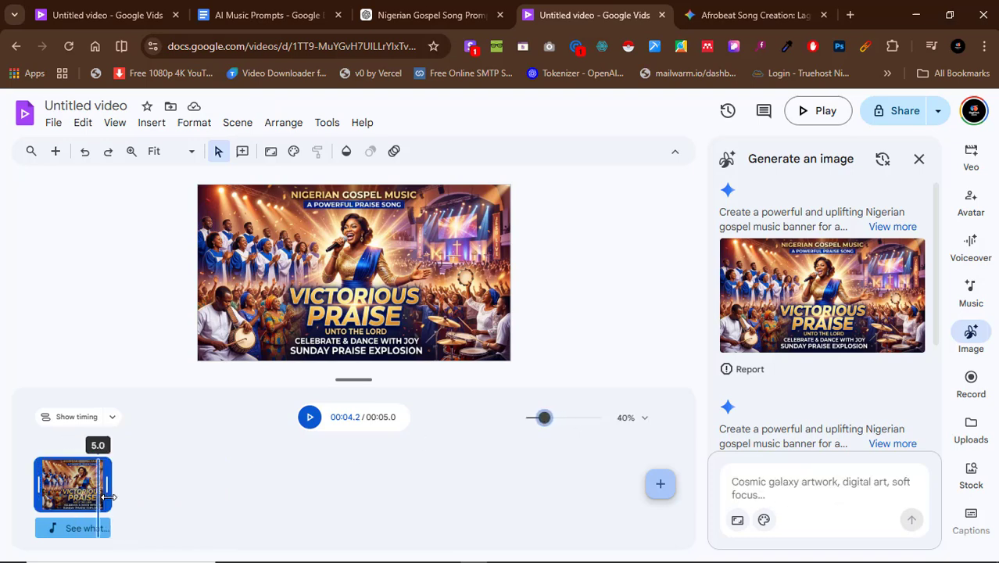
drag(107, 496, 594, 502)
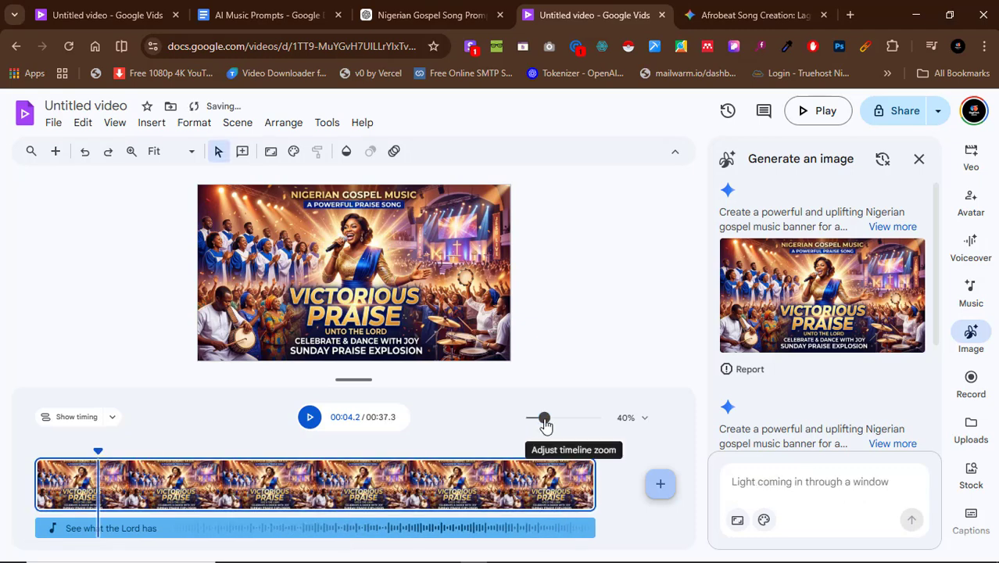
drag(544, 424, 510, 415)
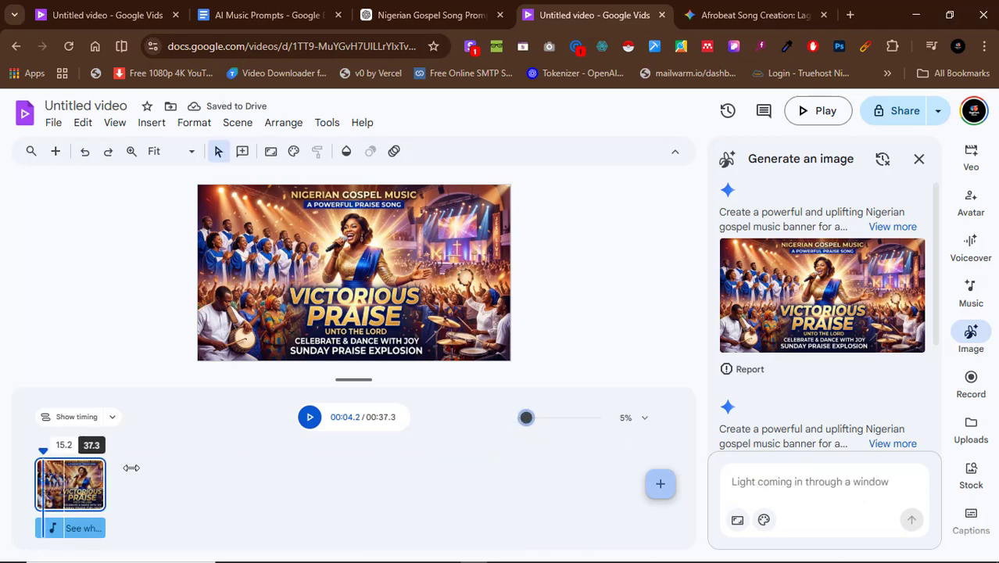
drag(108, 485, 368, 488)
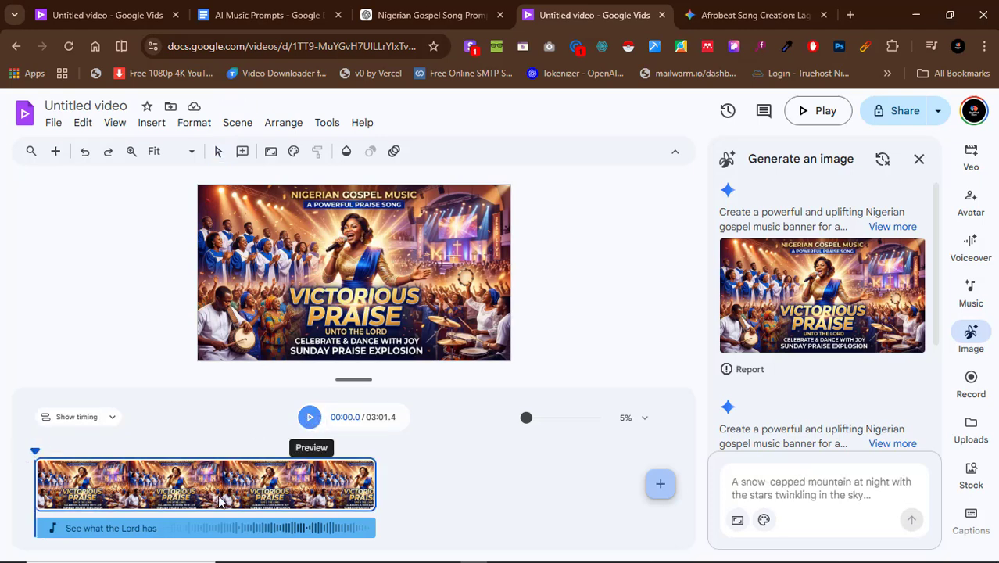
Play the video from the start with the speaker volume raised to 94, pausing at about 21 seconds.
click(309, 422)
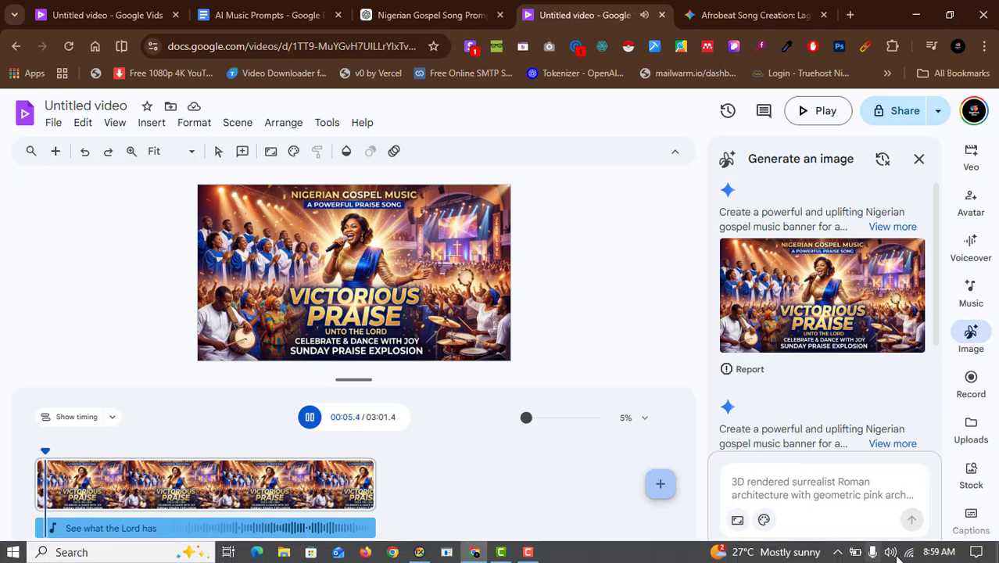
click(890, 554)
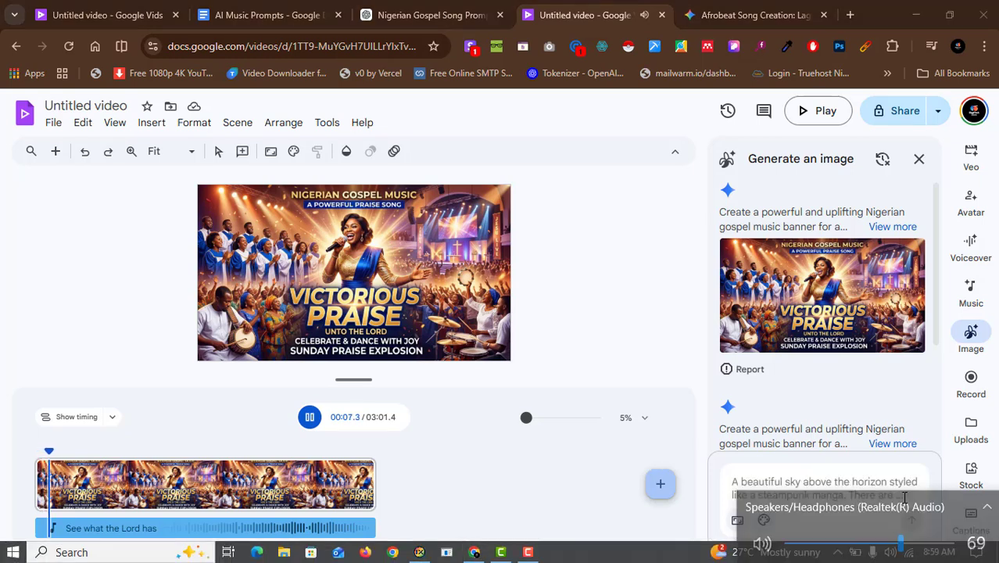
drag(916, 514, 942, 521)
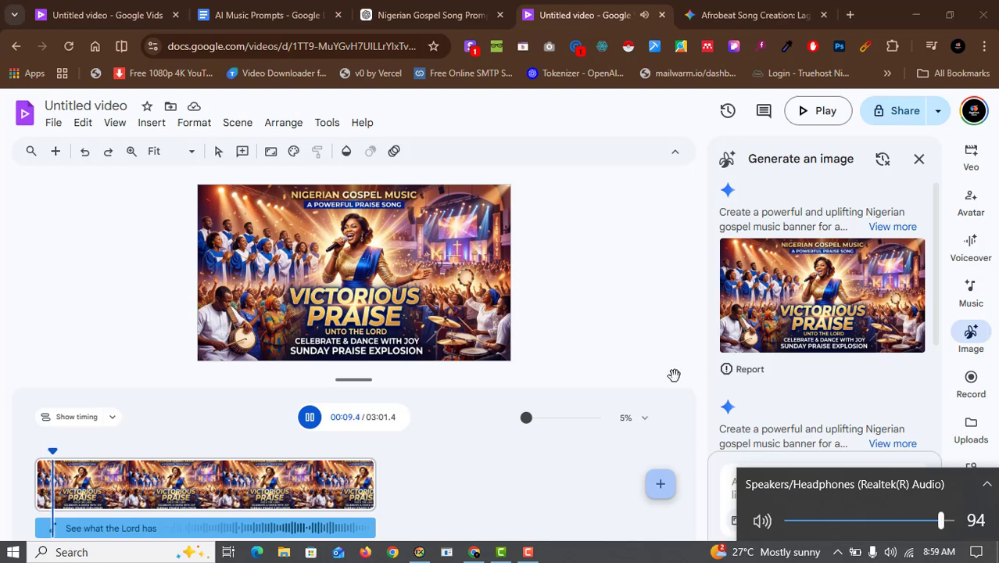
click(698, 417)
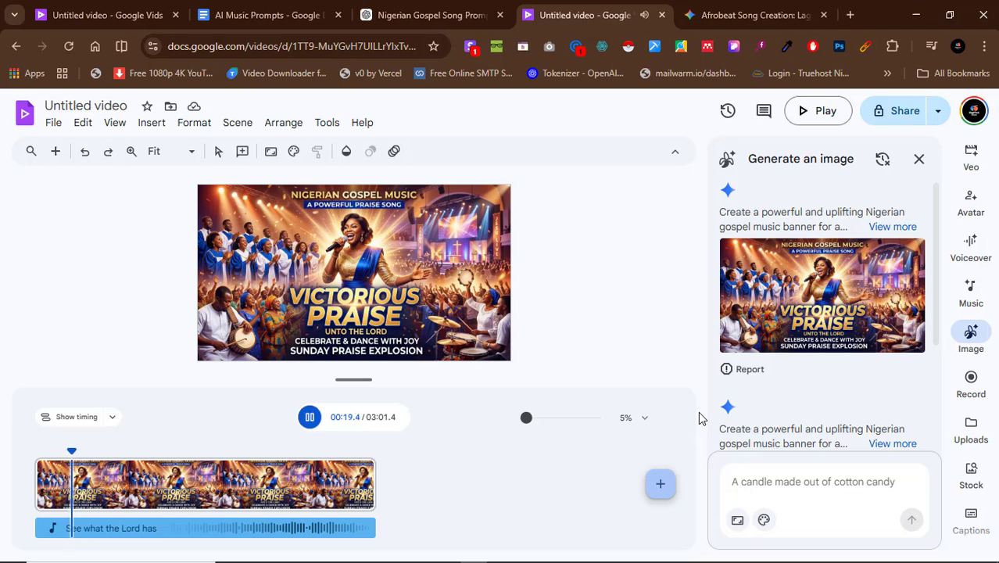
click(308, 419)
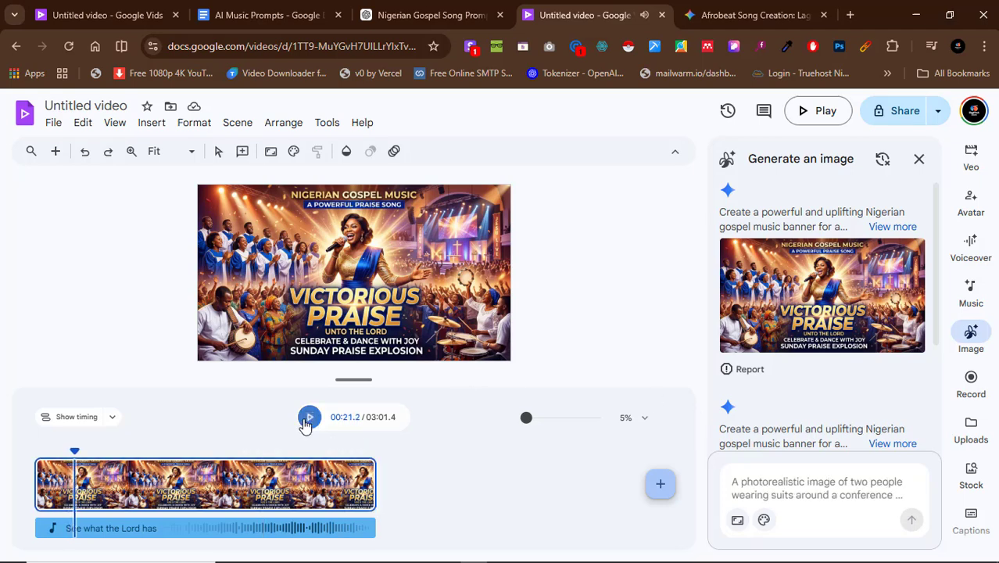
Rename the untitled video as "AI Music 1".
click(74, 104)
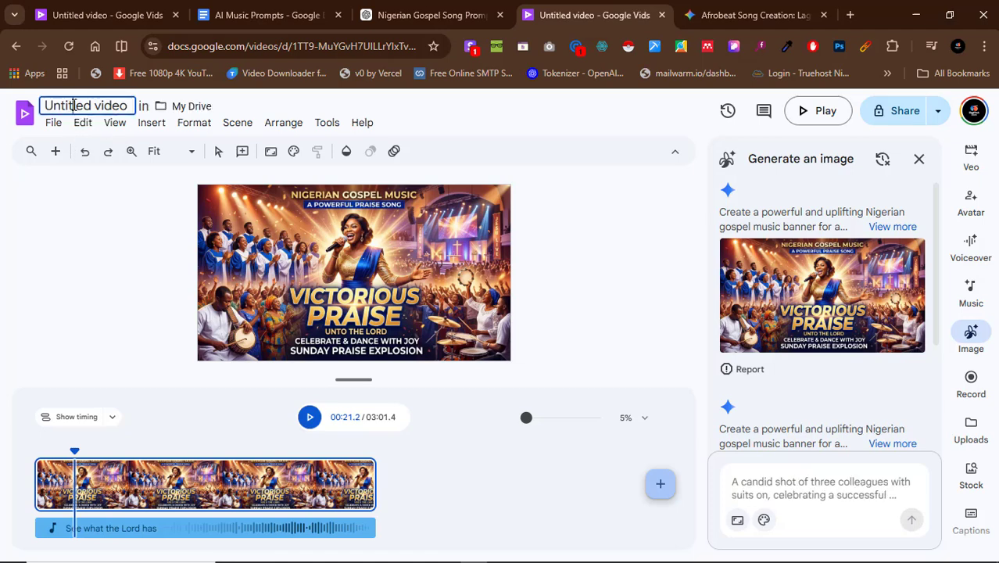
key(ctrl+a)
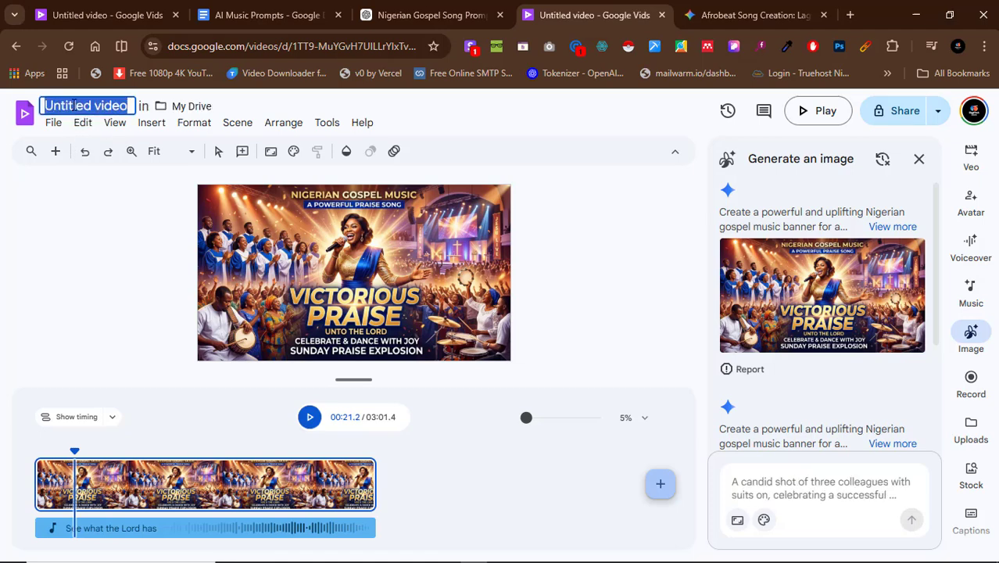
text(AI)
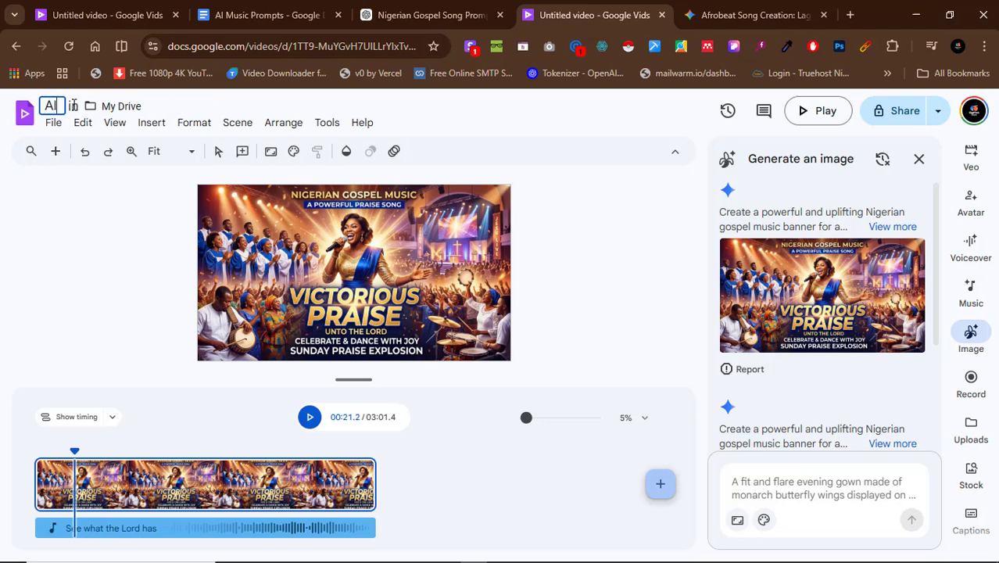
text( Music 1)
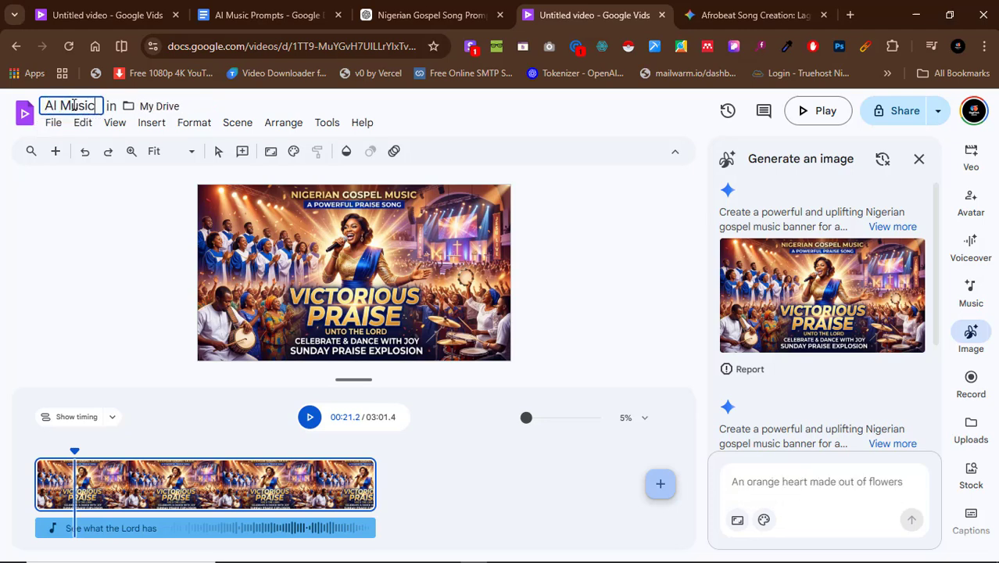
key(Return)
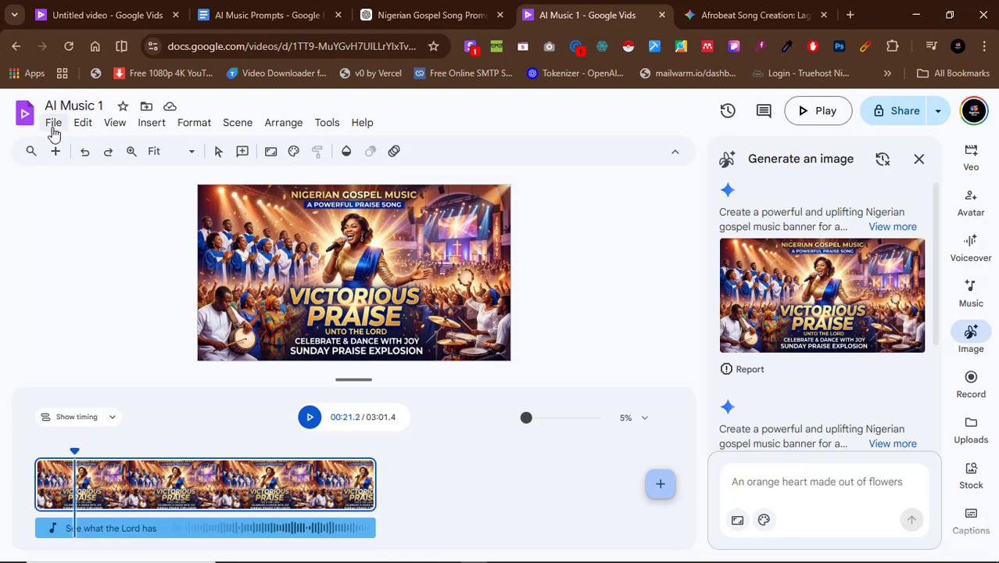
Examine the download format options for the finished video without starting a download.
click(53, 125)
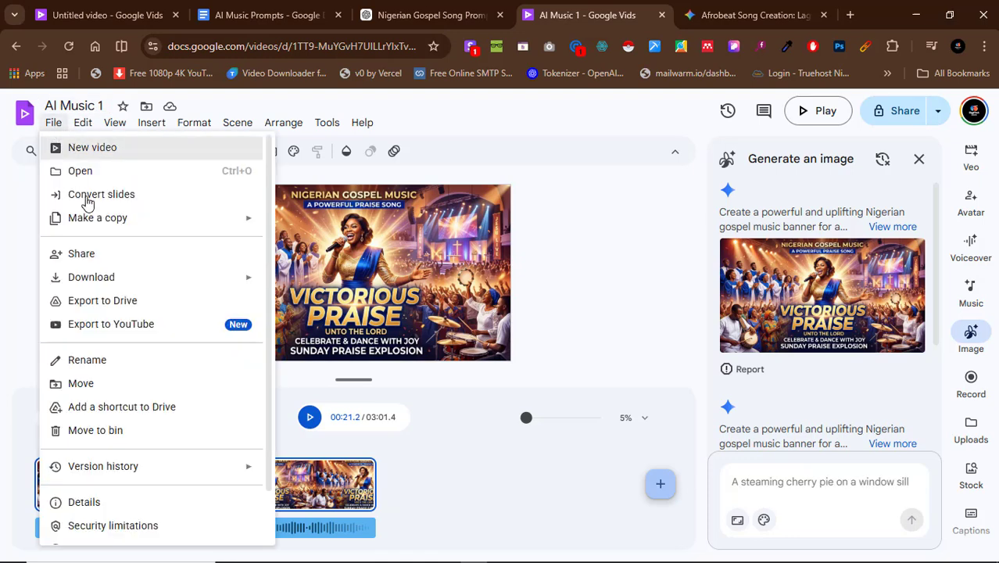
mouse_move(186, 277)
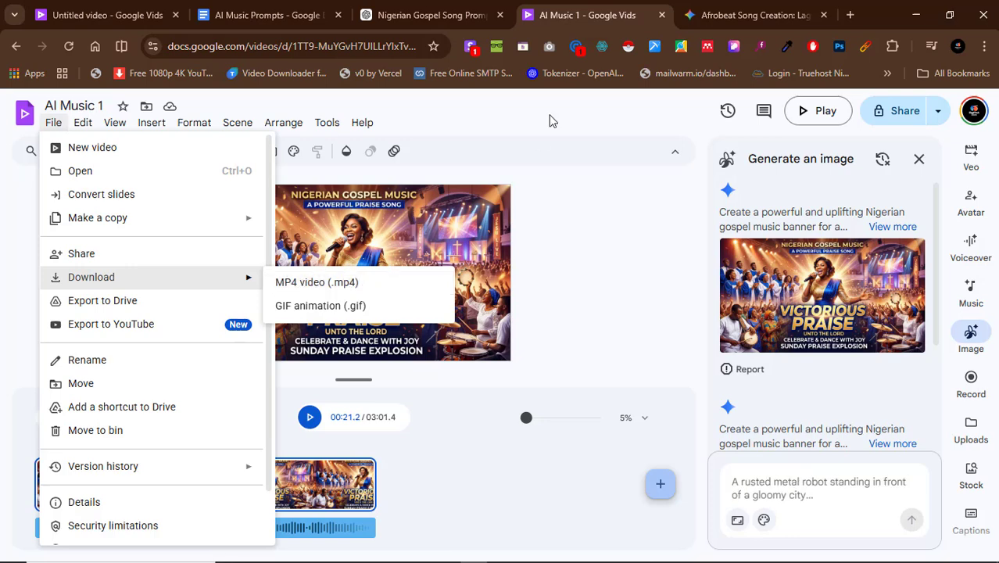
click(506, 123)
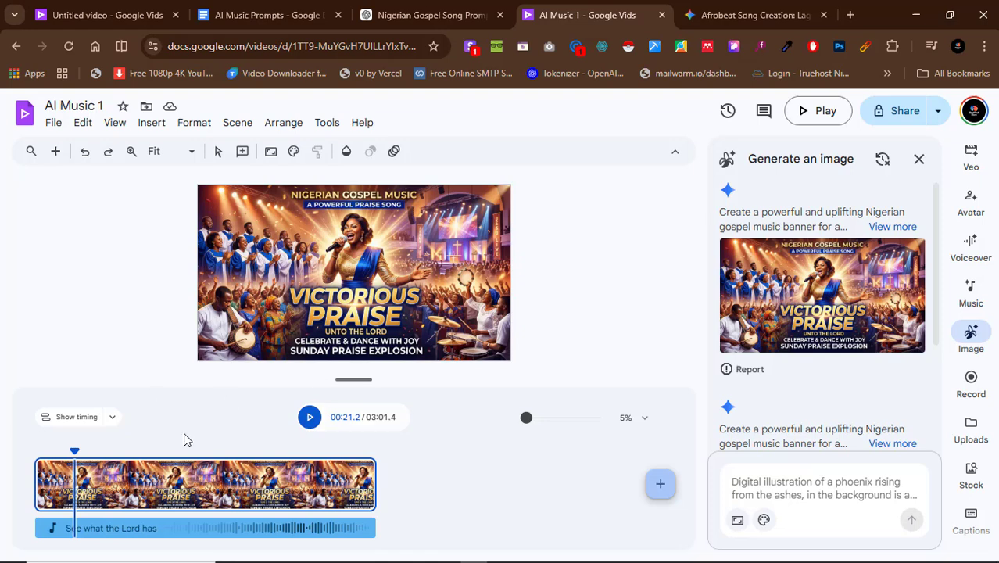
Open the Veo AI video clip generator and examine its creation modes, keeping Create from scratch.
click(973, 167)
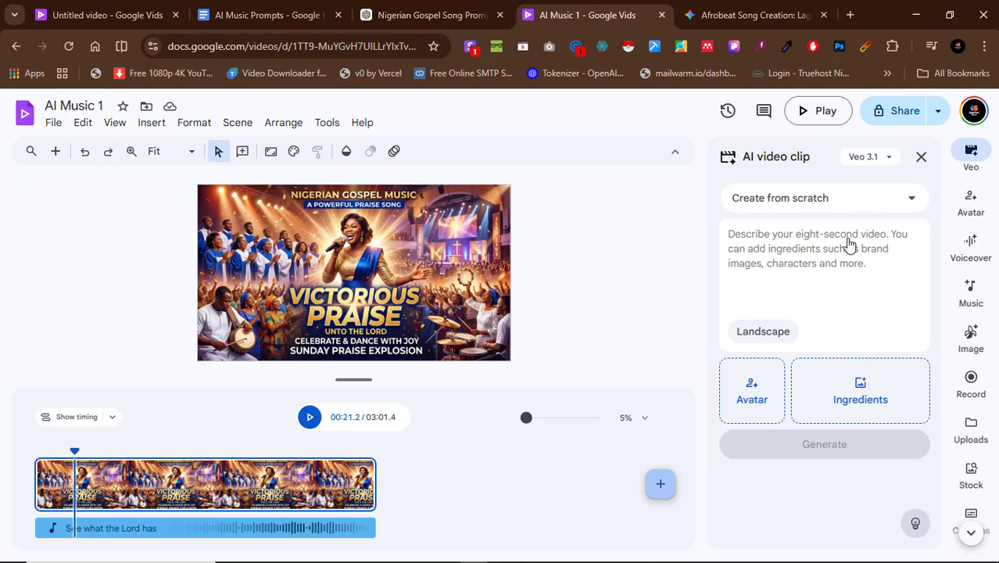
click(819, 238)
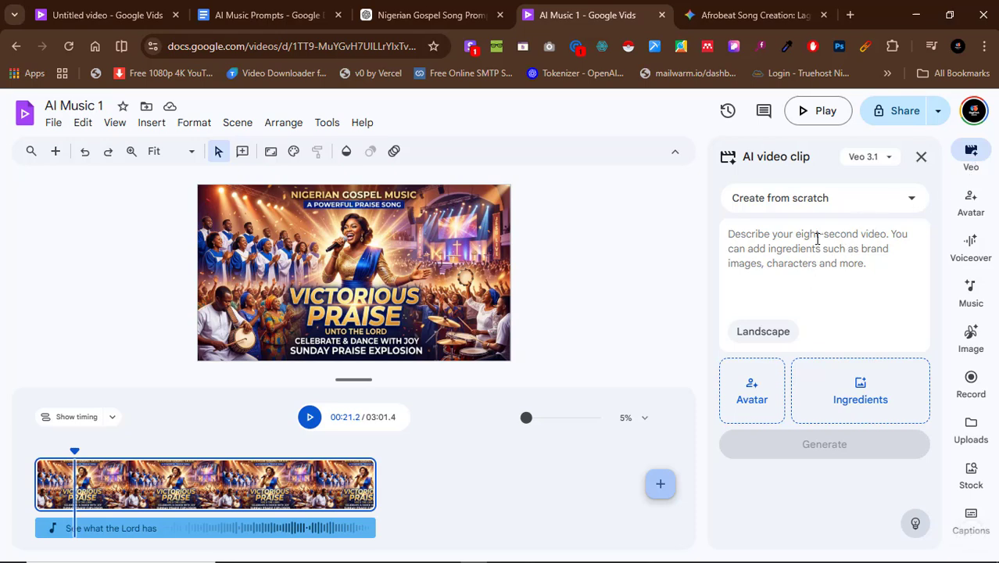
click(763, 200)
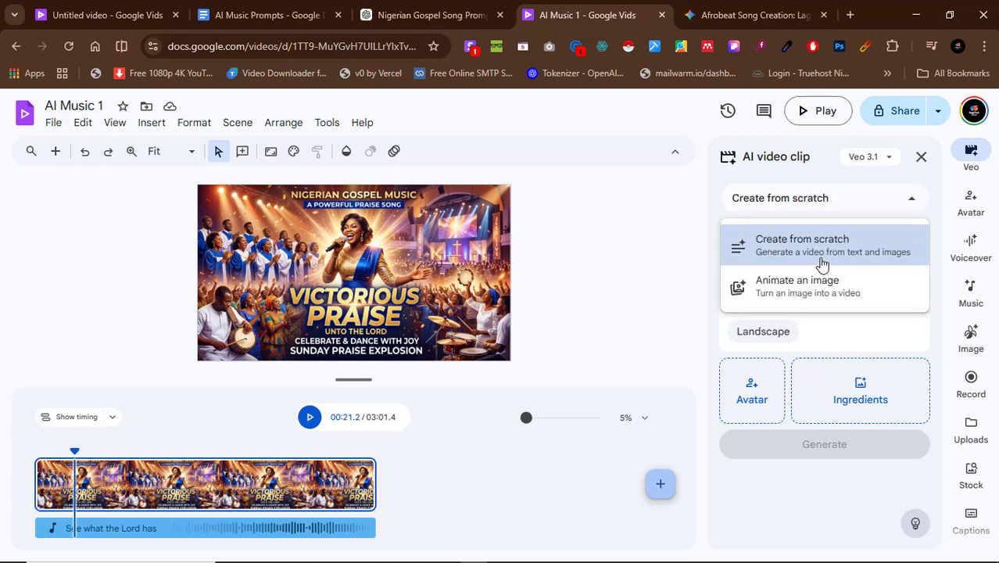
click(861, 324)
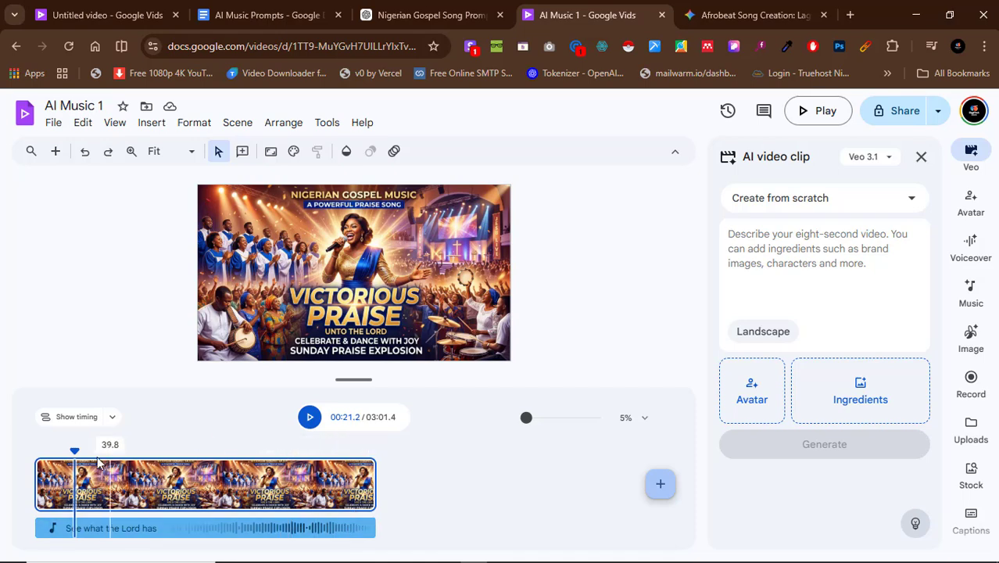
Move the playhead along the timeline to about 02:03.
click(61, 453)
drag(61, 454, 268, 472)
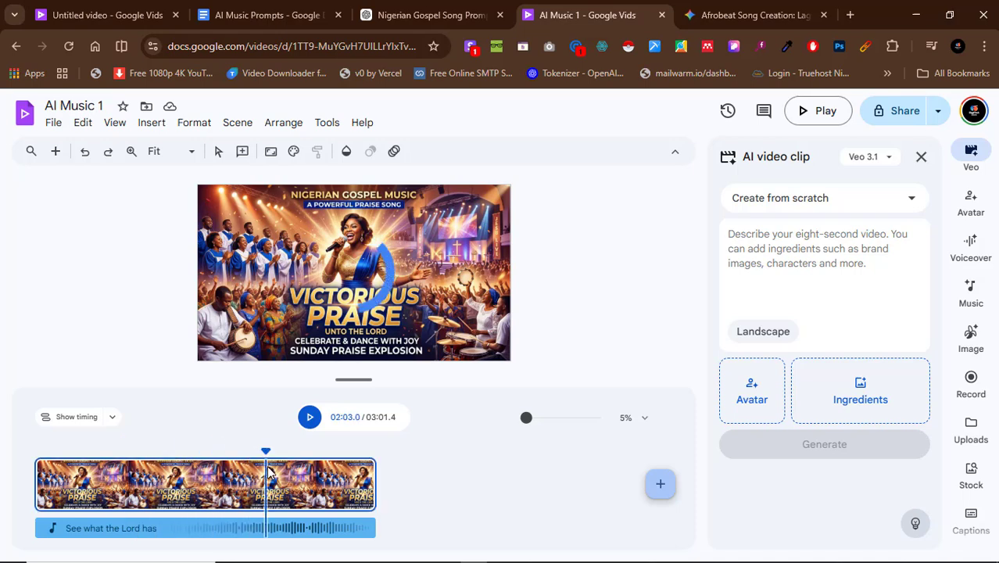